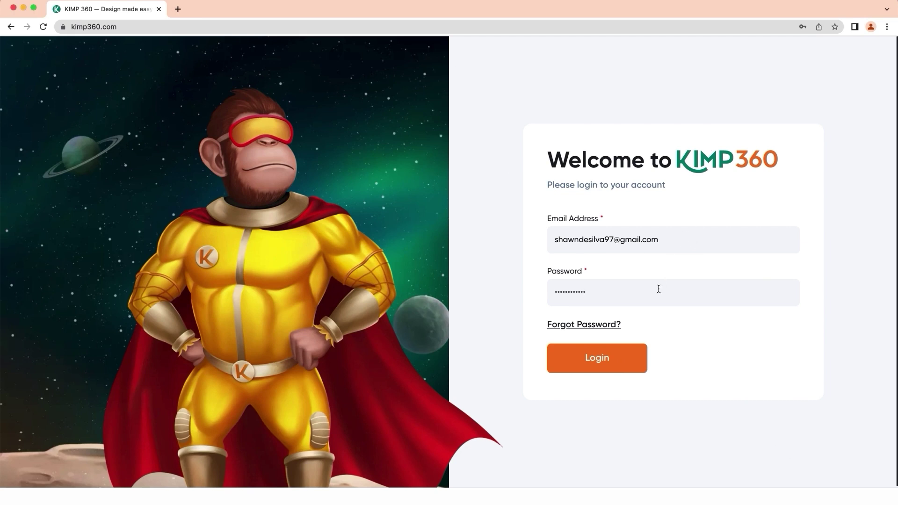
Log in to Kimp360 with the already entered email and password.
click(608, 365)
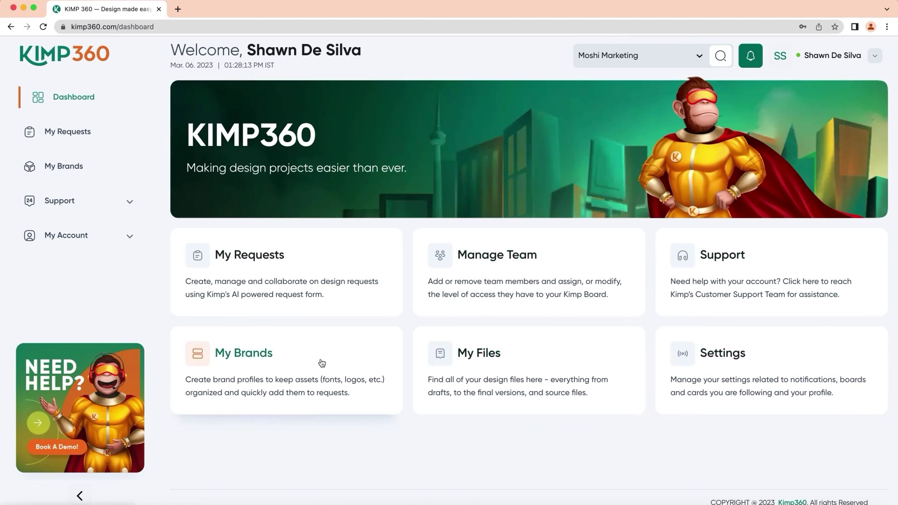
Expand My Account and Support in the sidebar and open the My Requests board.
click(78, 235)
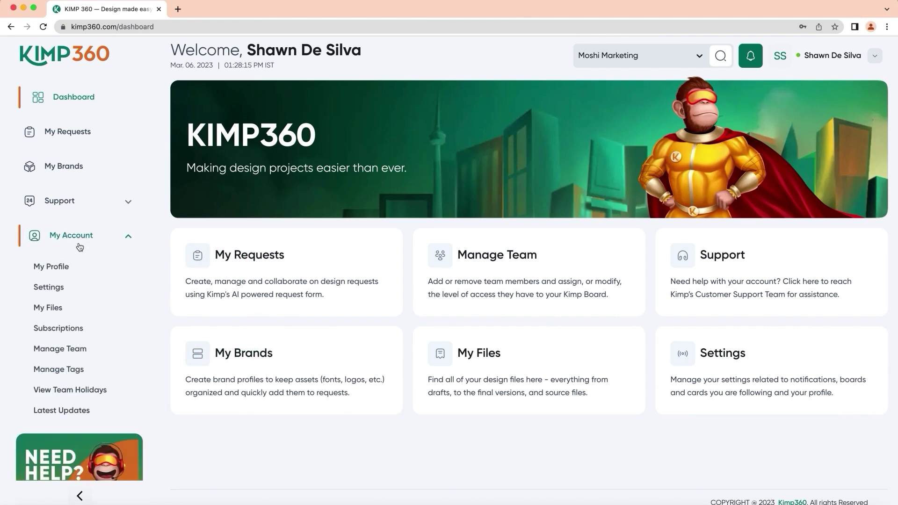
click(66, 198)
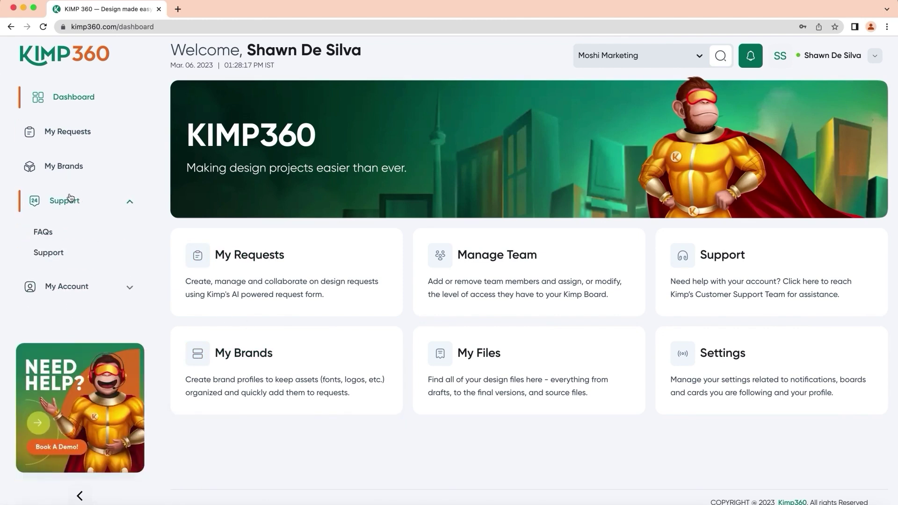
click(73, 133)
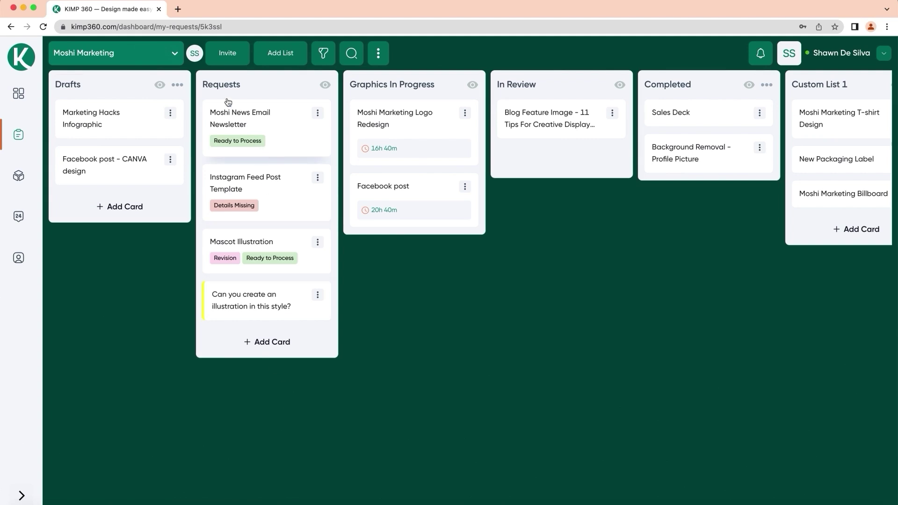
drag(215, 95, 224, 78)
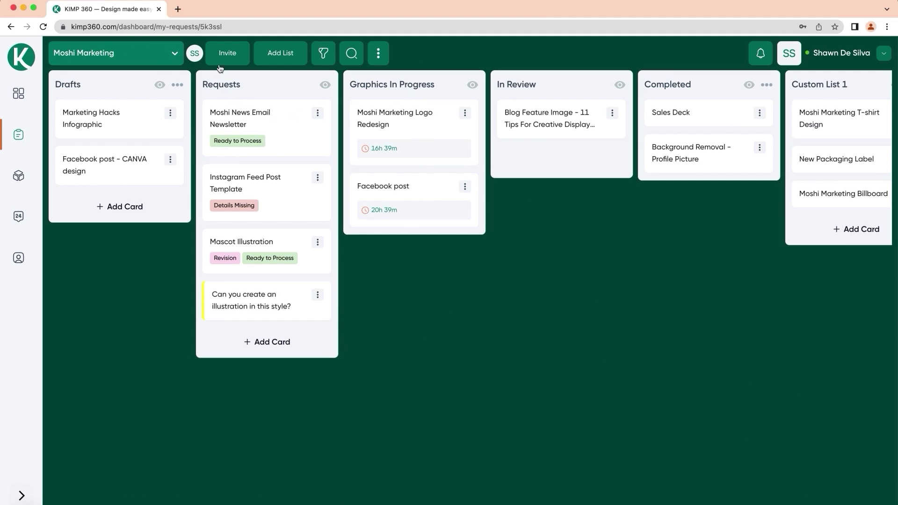
click(227, 53)
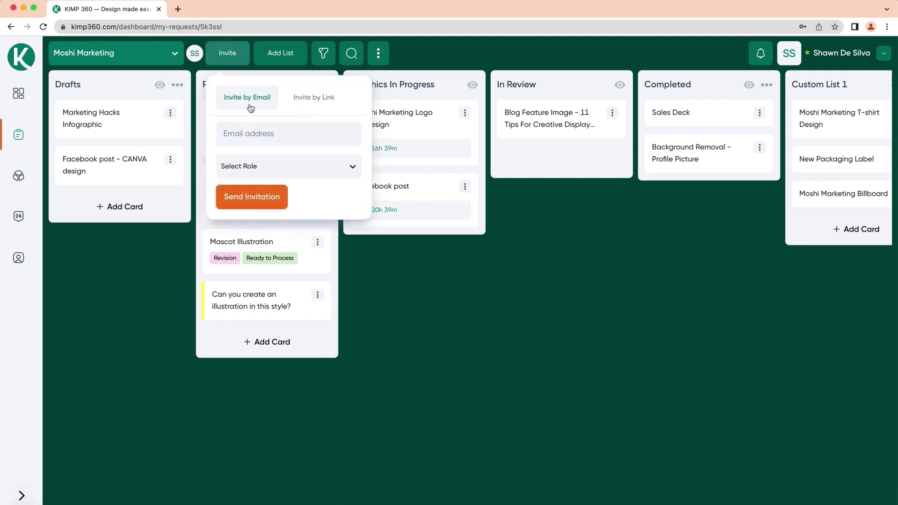
click(322, 100)
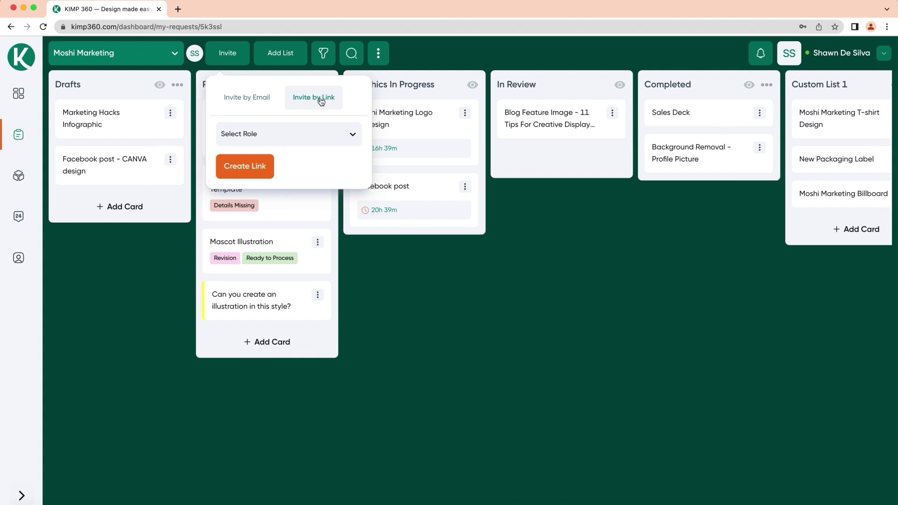
click(305, 130)
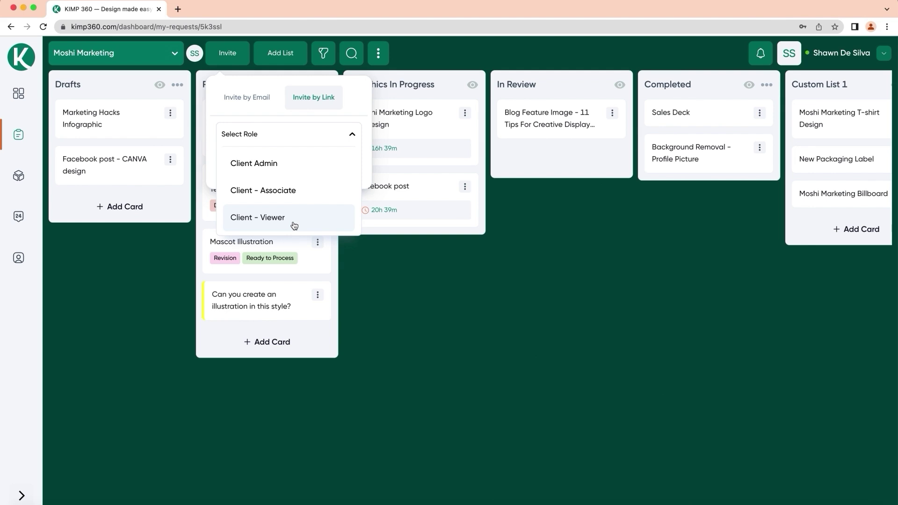
click(195, 59)
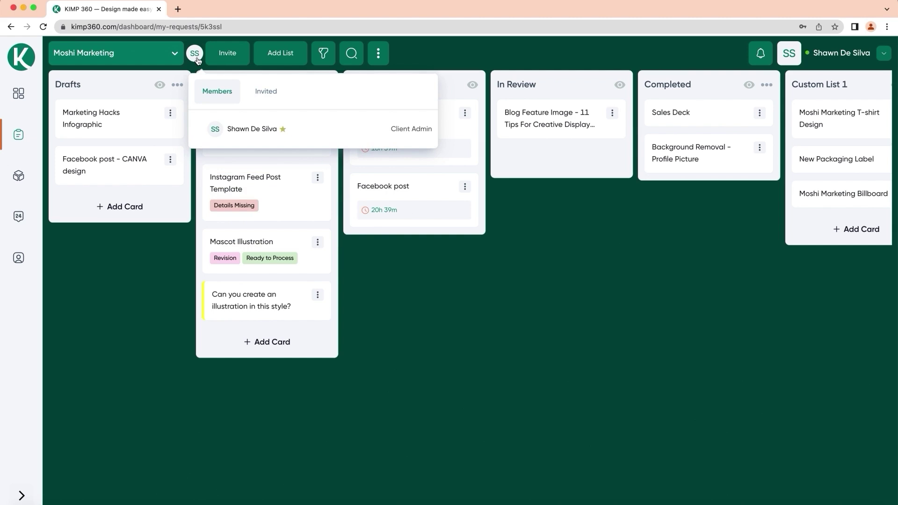
click(371, 258)
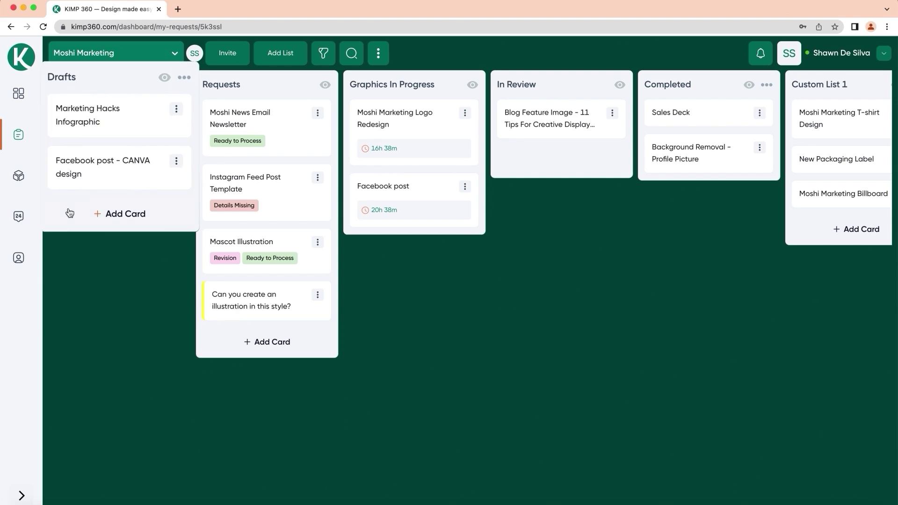
Add a card to the Requests list and compare the Guided Request and Question/Comment forms.
drag(198, 352, 248, 362)
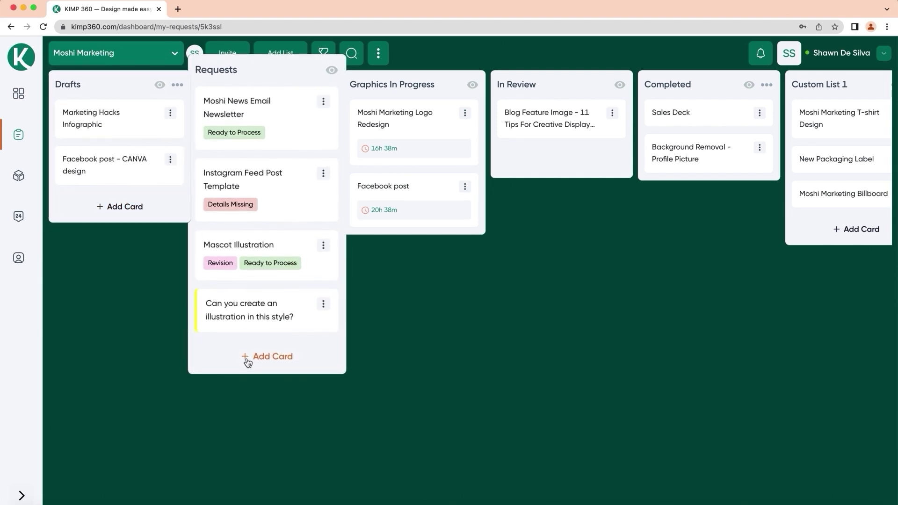
click(251, 345)
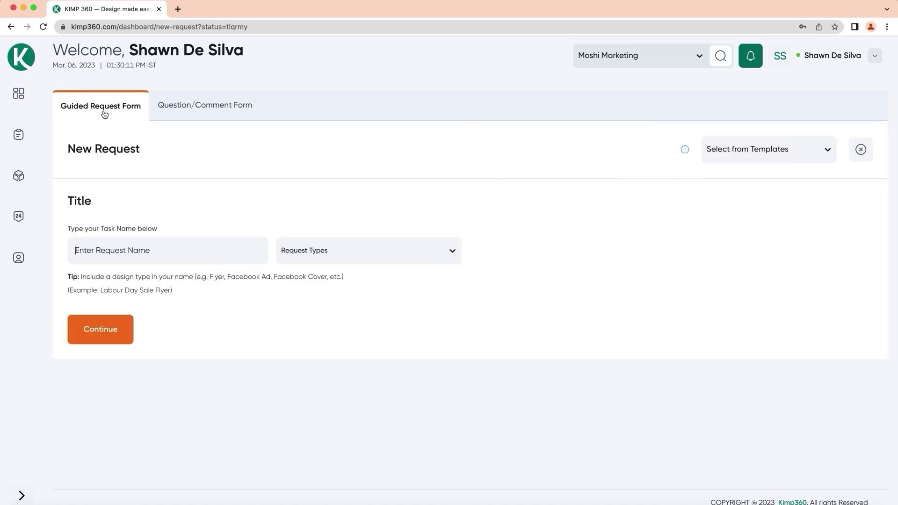
click(208, 113)
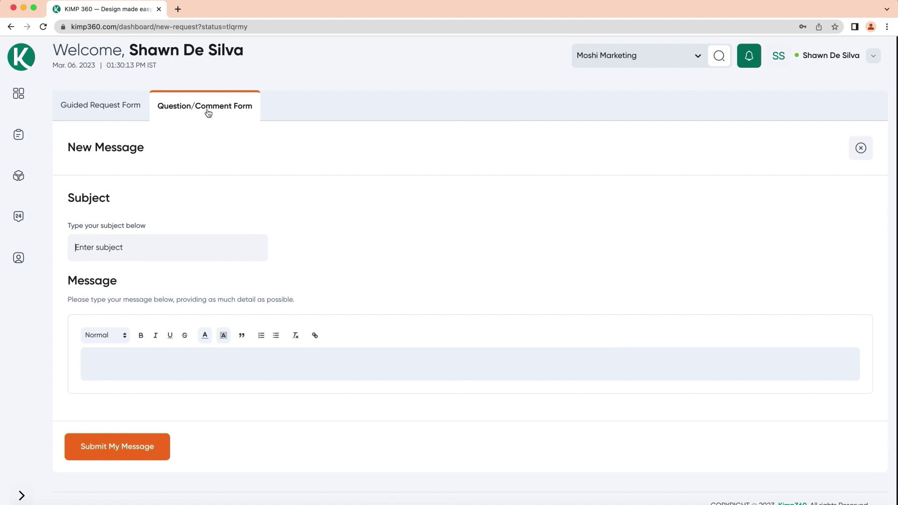
click(102, 108)
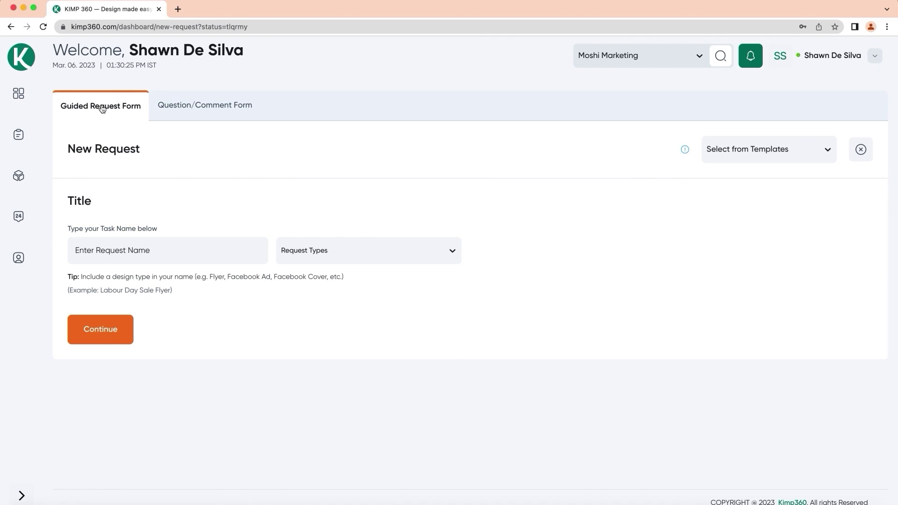
click(185, 106)
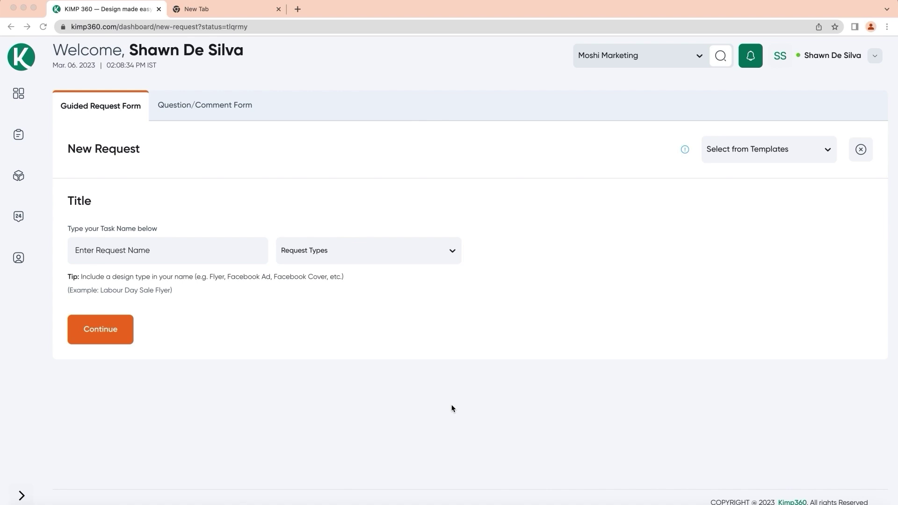
Name the request 'Blog Graphics' and select the 560 x 315 Blog Graphic size.
click(220, 255)
text(Blog Graphics)
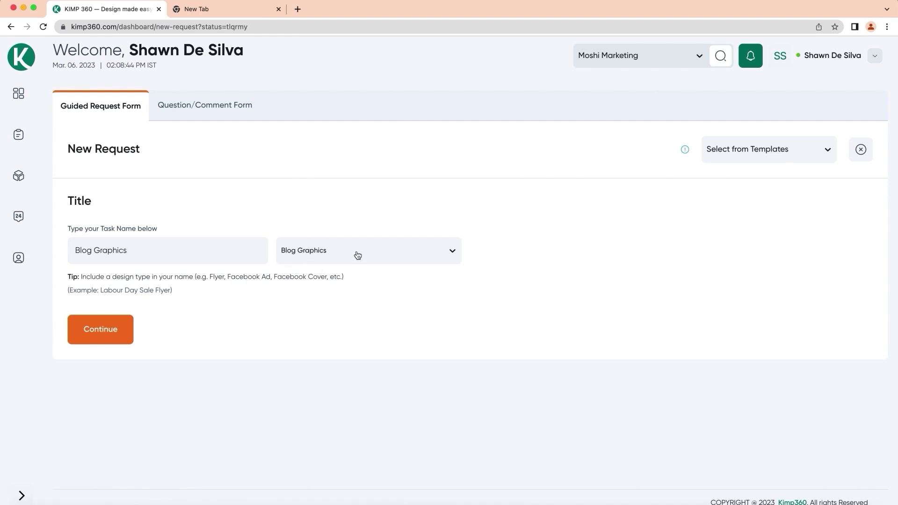
click(122, 329)
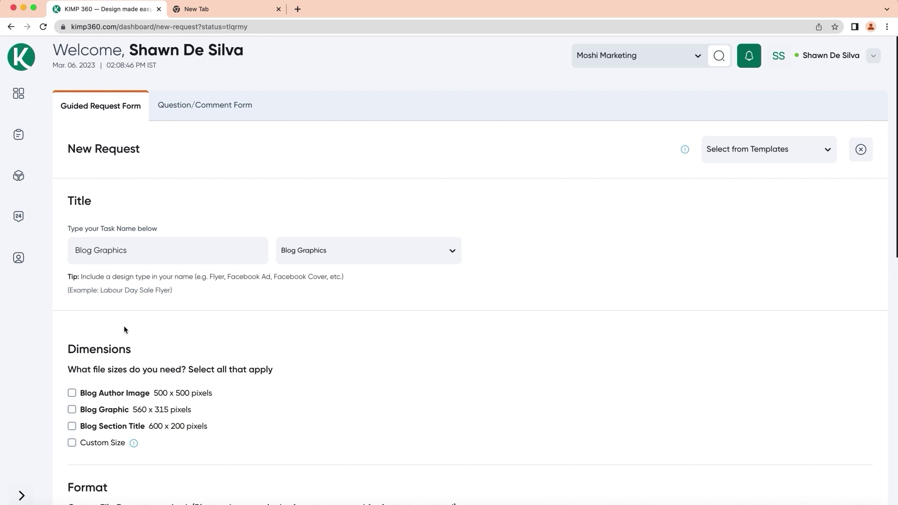
scroll(139, 340, down, 1)
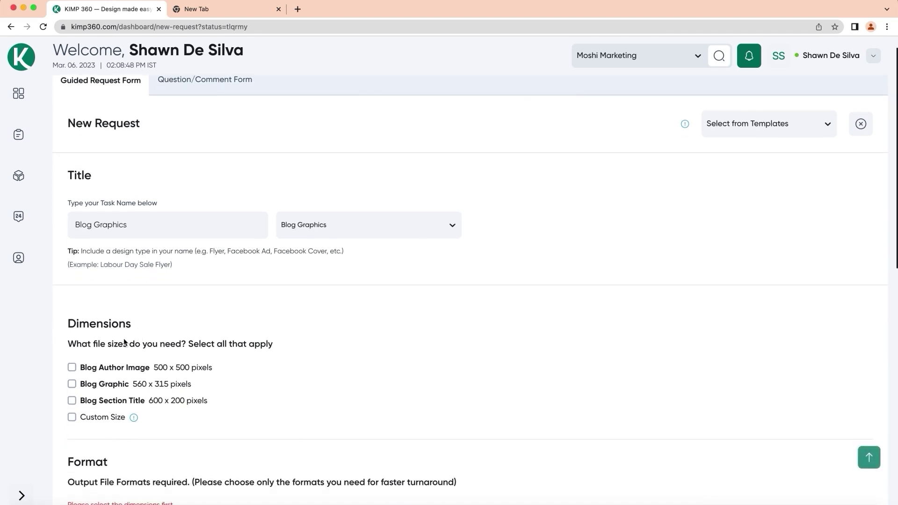
click(72, 384)
Scroll down the request form and start creating a new brand for it.
scroll(110, 376, down, 2)
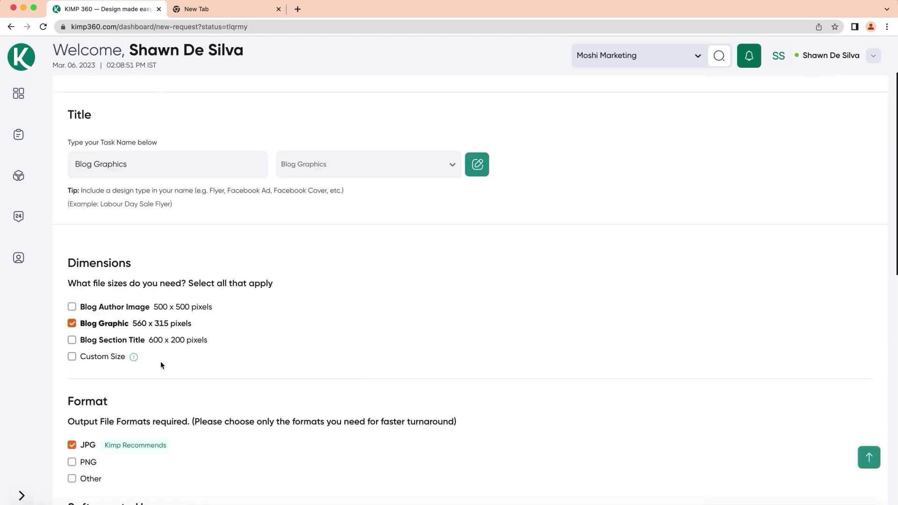
scroll(119, 399, down, 1)
scroll(176, 481, down, 1)
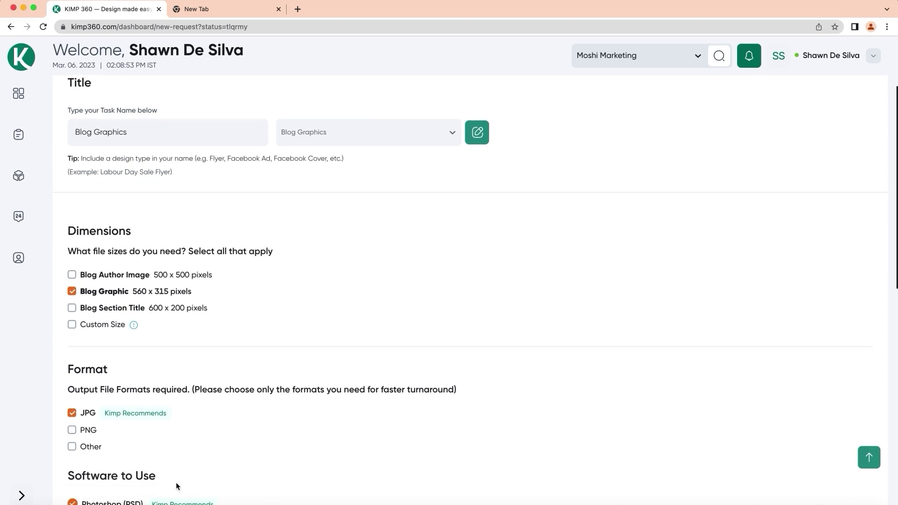
scroll(176, 472, down, 3)
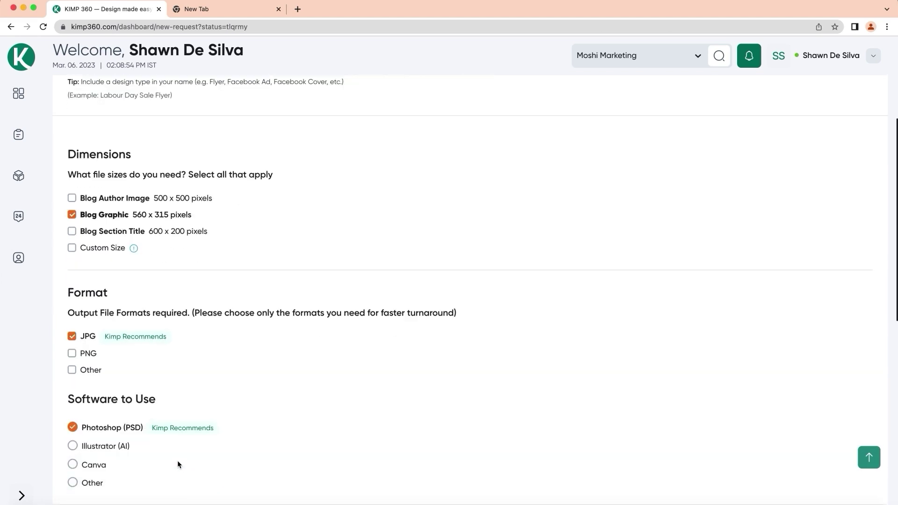
scroll(177, 464, down, 2)
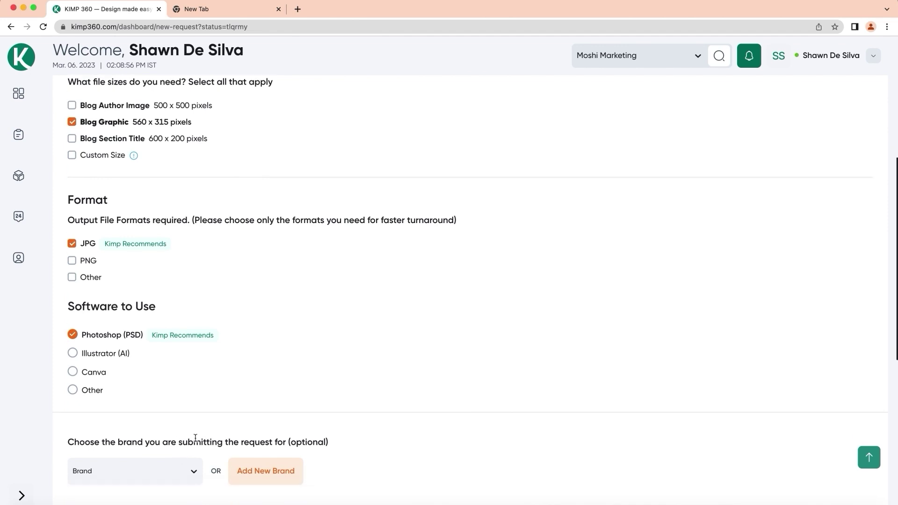
scroll(320, 375, down, 3)
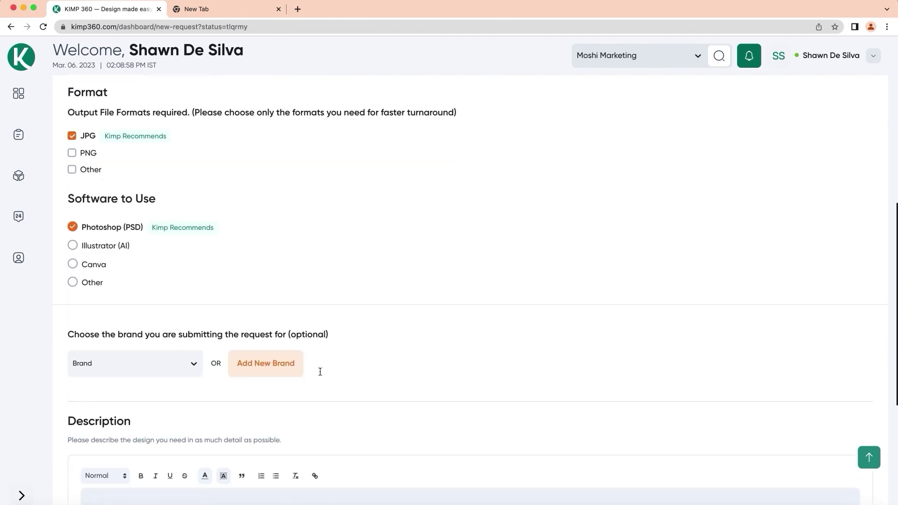
click(276, 369)
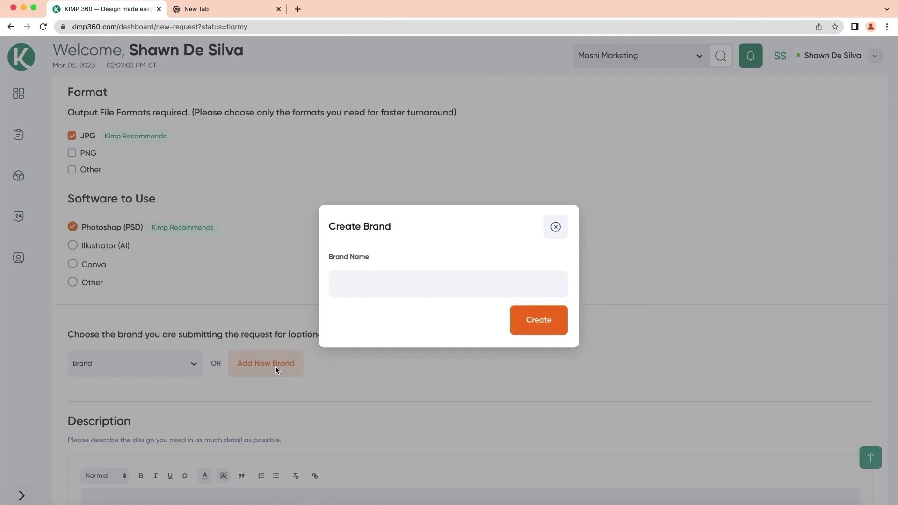
Create the Moshi Marketing brand, save its brand settings and close them.
click(367, 286)
text(Moshi Marketing)
click(523, 319)
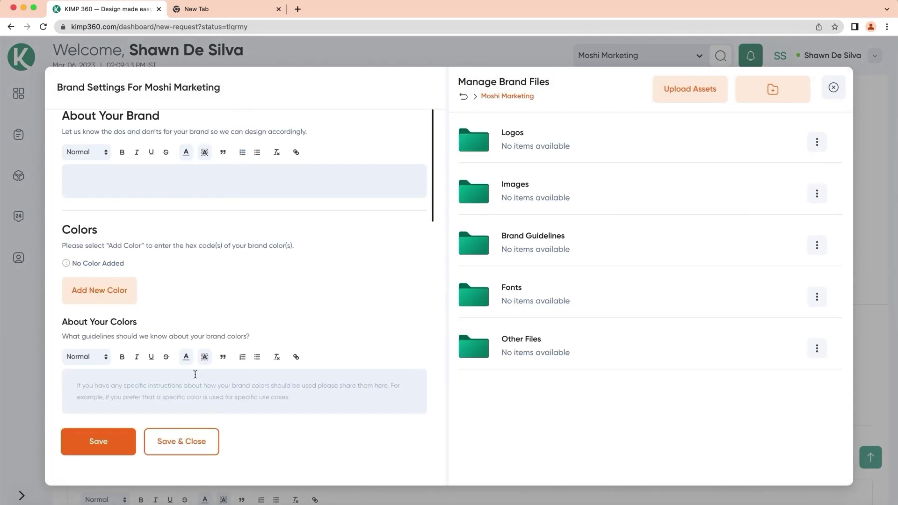
scroll(195, 375, down, 3)
scroll(196, 375, up, 3)
click(99, 445)
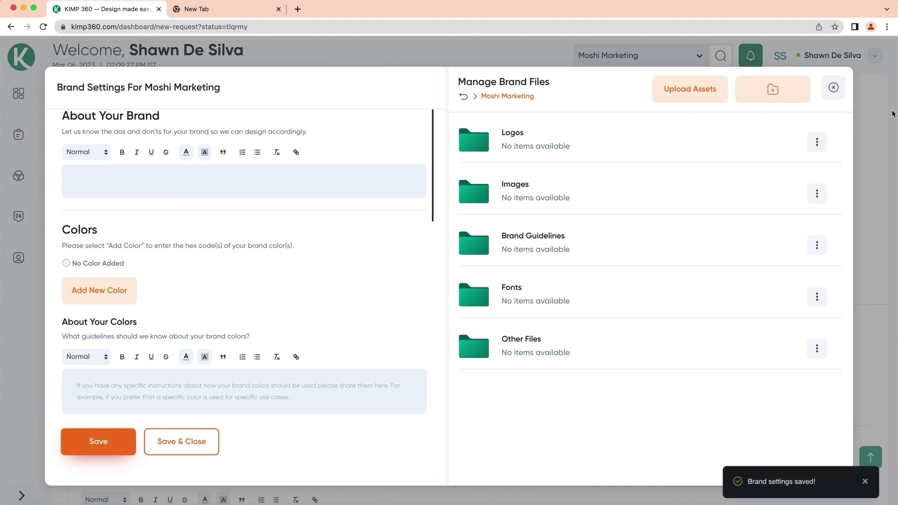
click(837, 90)
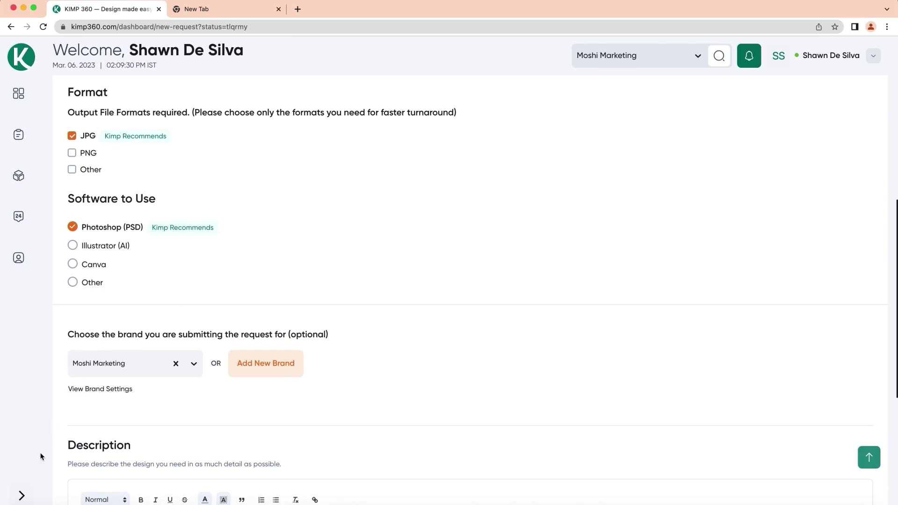
click(21, 495)
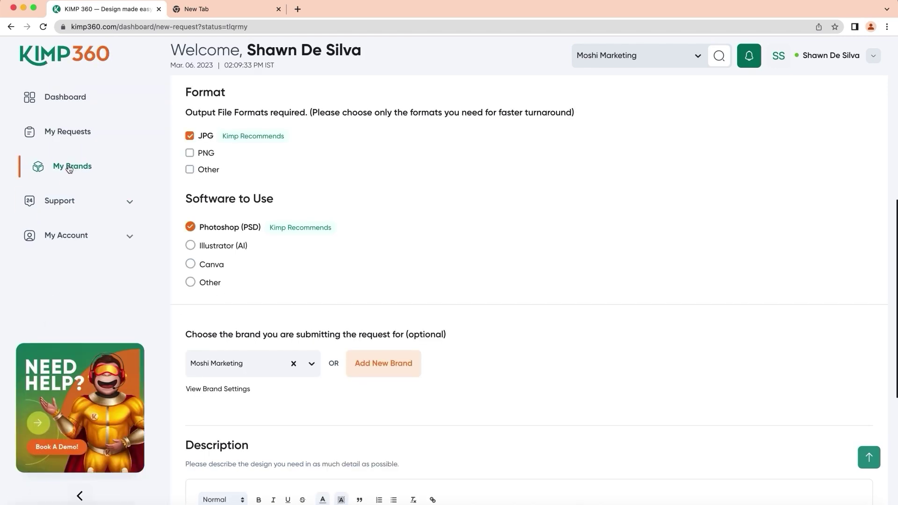
click(80, 495)
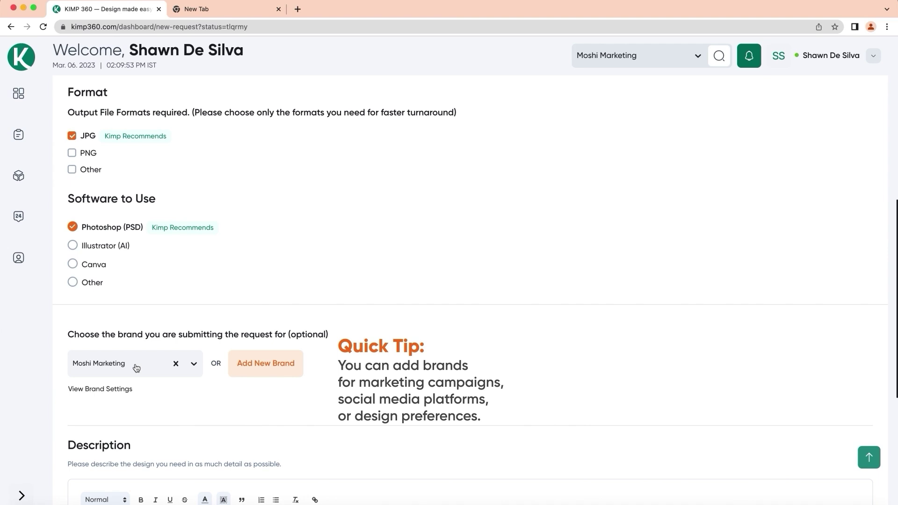
Enter 'Detailed description' as the request description and mark that the design needs text.
scroll(225, 371, down, 1)
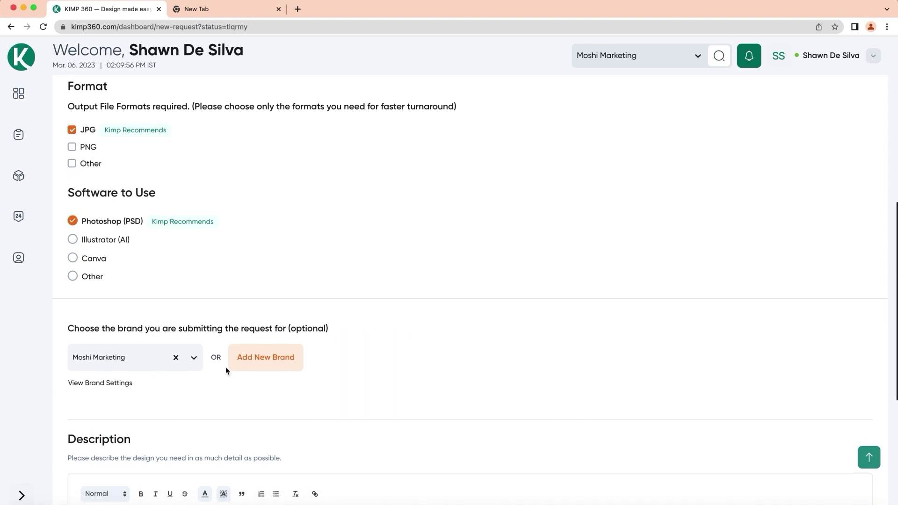
scroll(226, 370, down, 4)
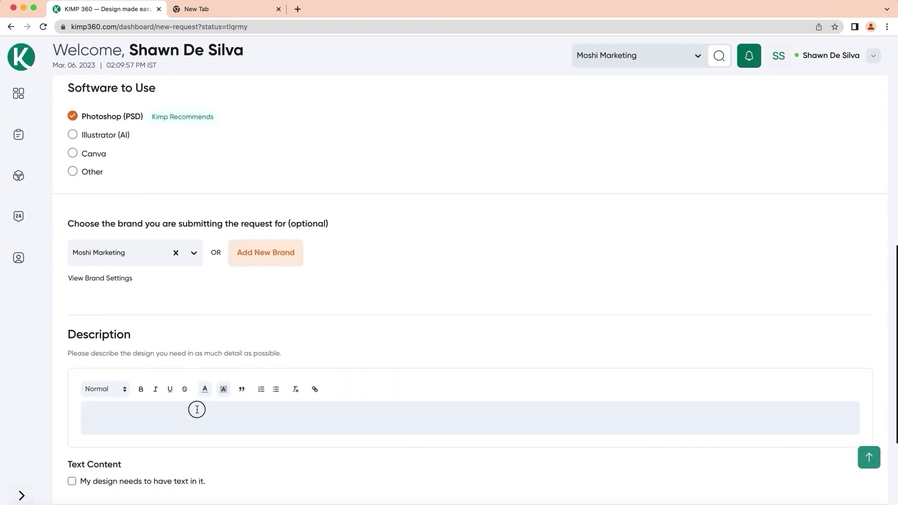
click(197, 409)
text(Detailed description)
scroll(198, 408, down, 1)
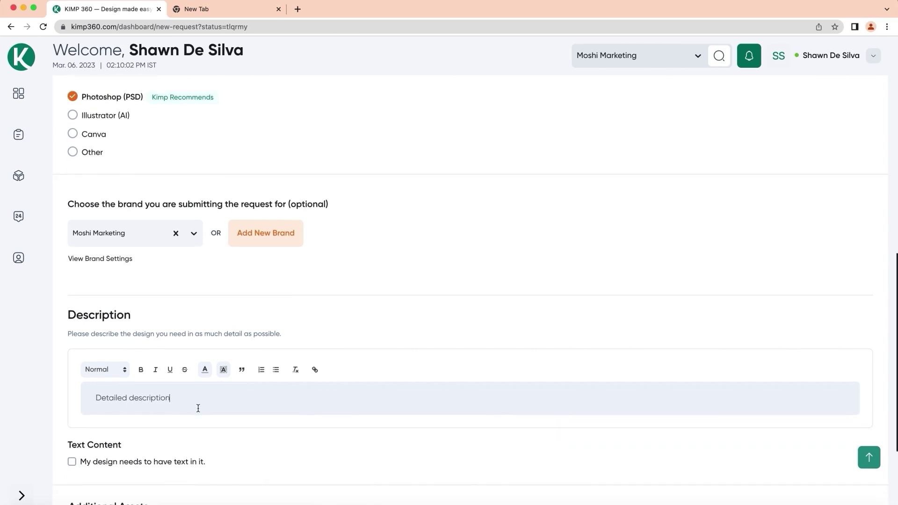
scroll(198, 408, down, 3)
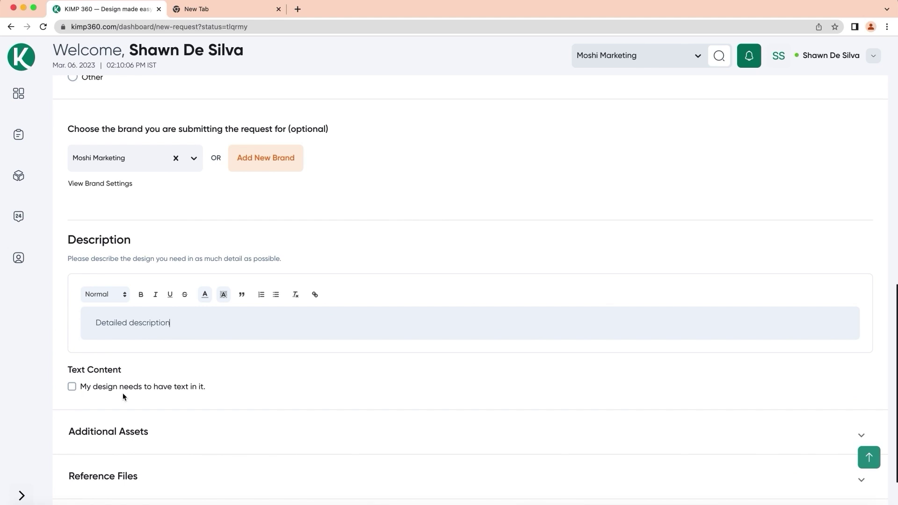
click(72, 386)
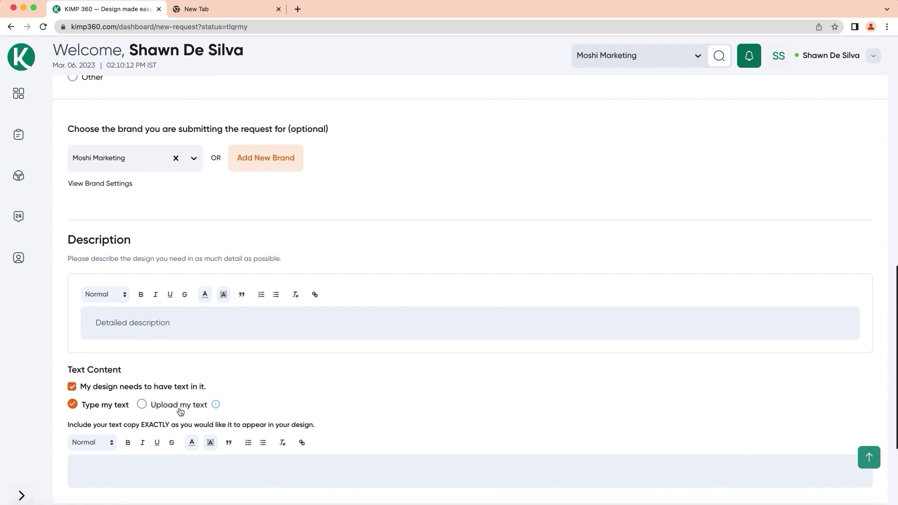
scroll(181, 411, down, 1)
Enter 'Text' as the design copy and opt in to uploading specific additional assets.
text(Text)
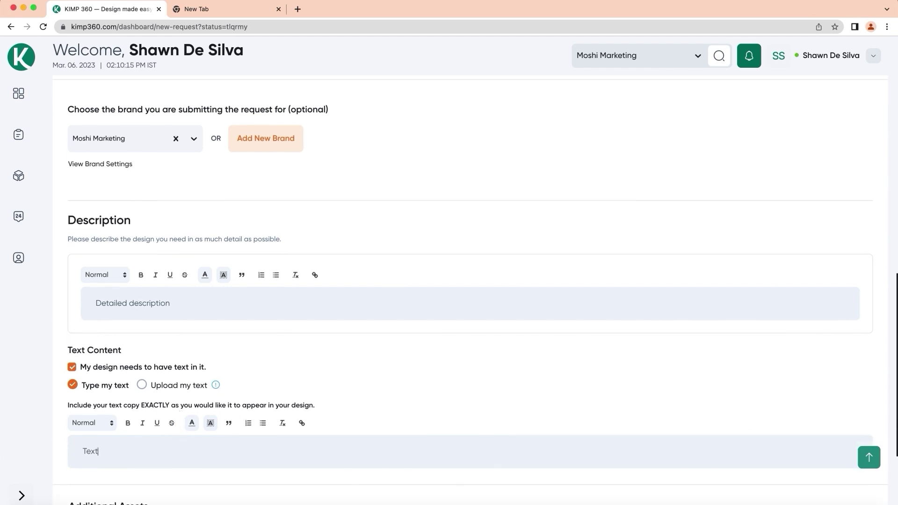
scroll(183, 428, down, 3)
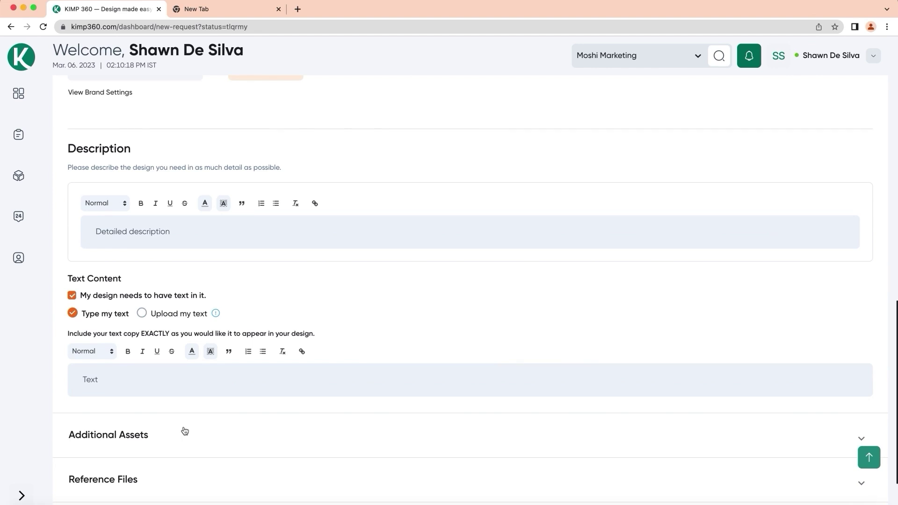
click(184, 429)
scroll(185, 429, down, 1)
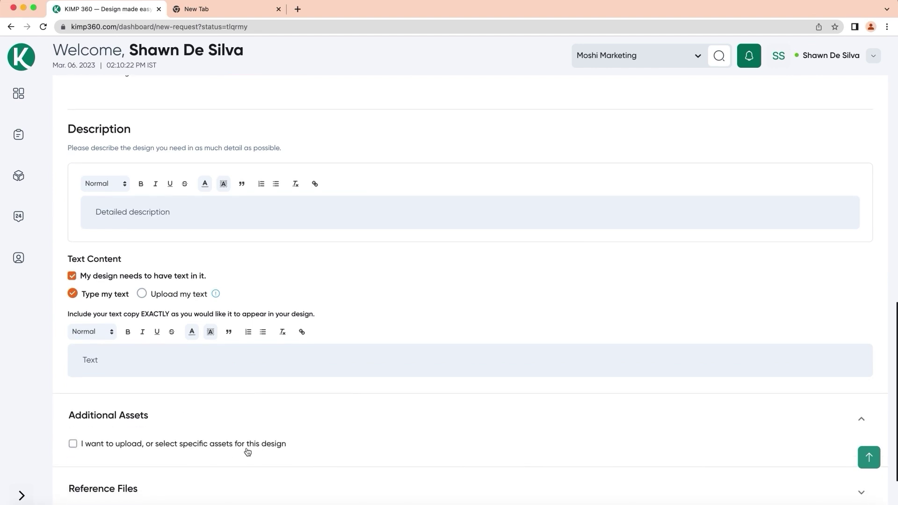
click(72, 443)
scroll(94, 475, down, 1)
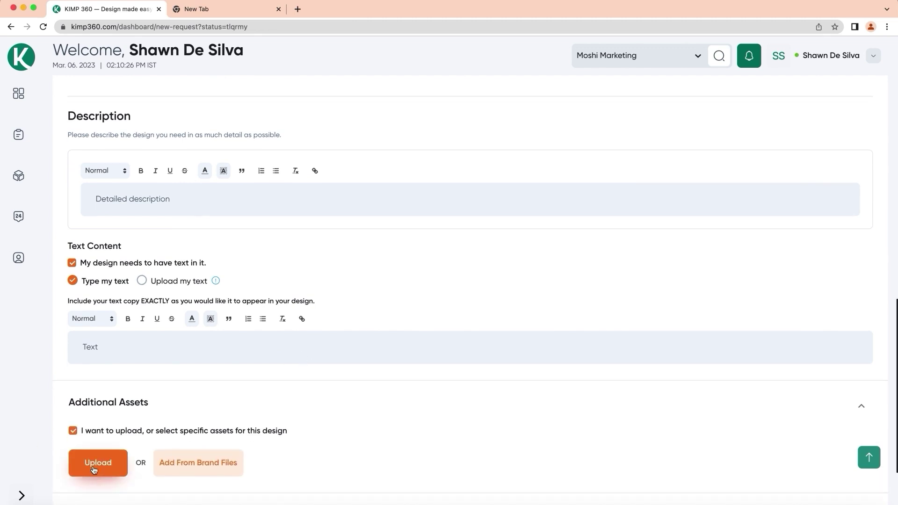
click(94, 466)
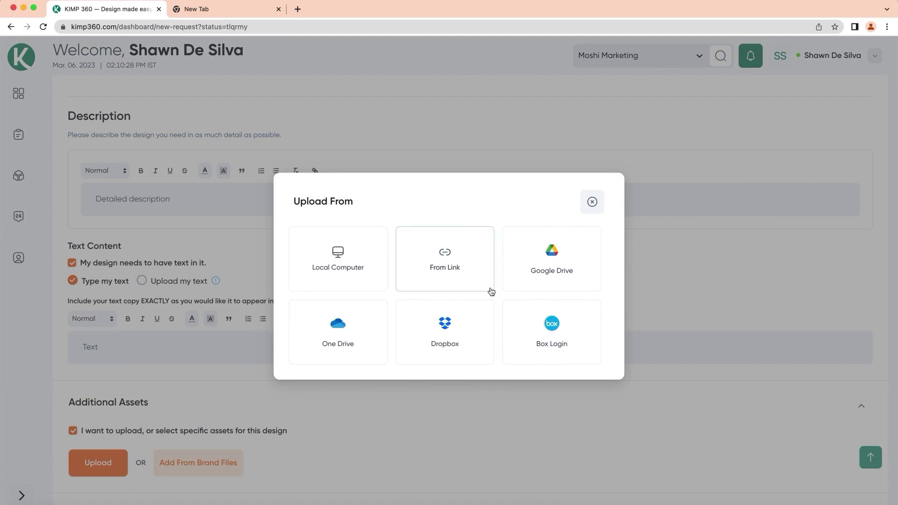
click(592, 201)
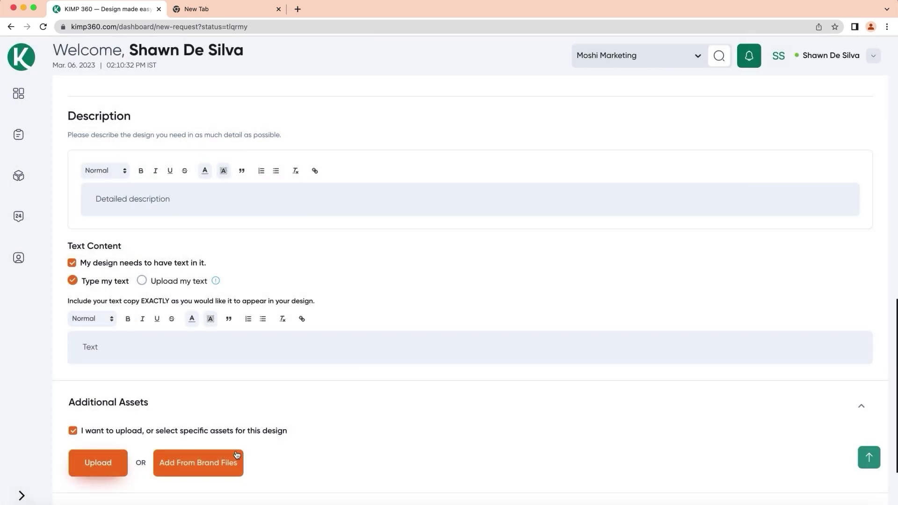
scroll(230, 399, down, 3)
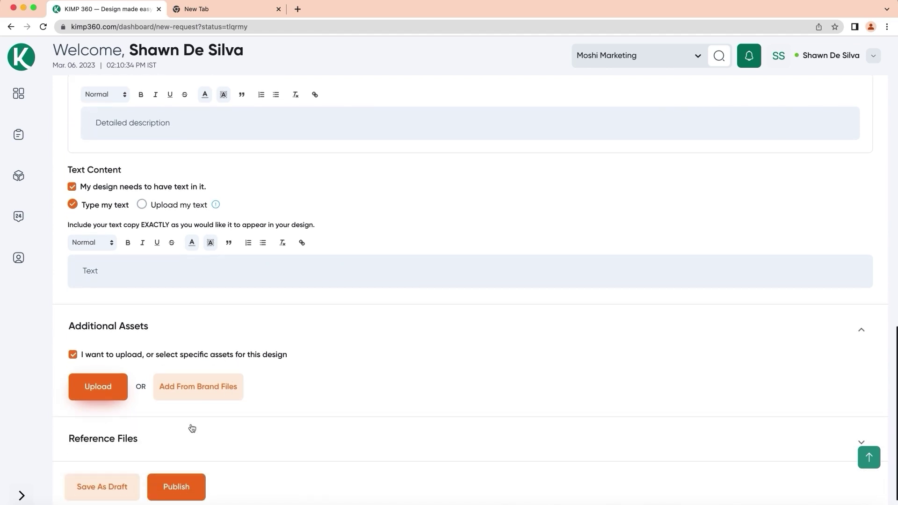
Attach both KIMP360-ad JPEG images from Downloads as the request's reference files.
click(192, 428)
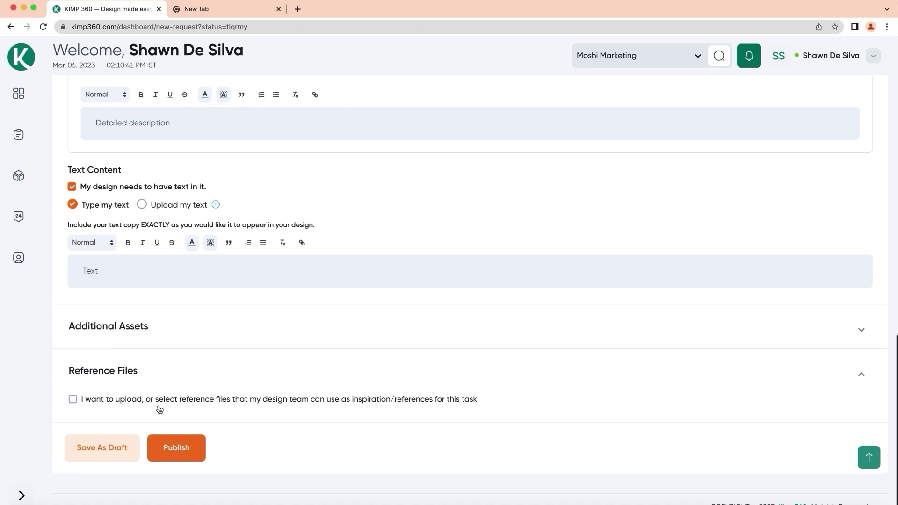
click(154, 400)
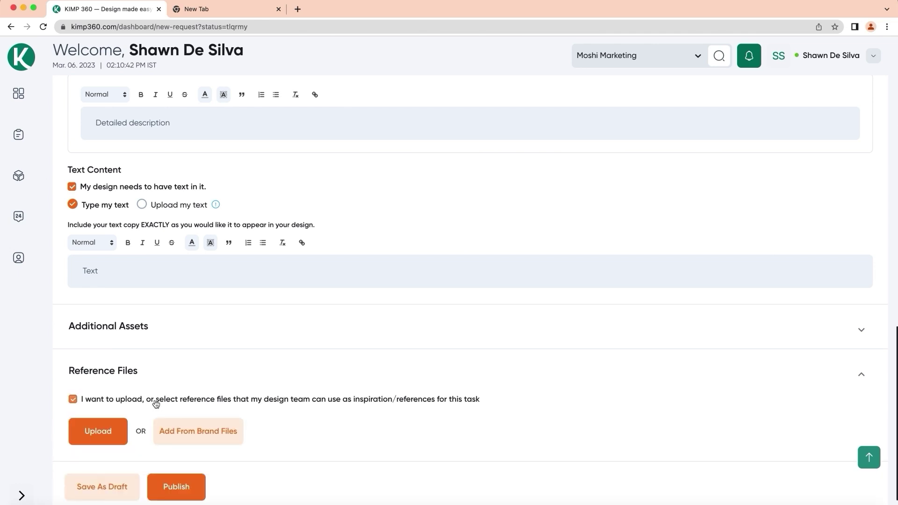
click(98, 431)
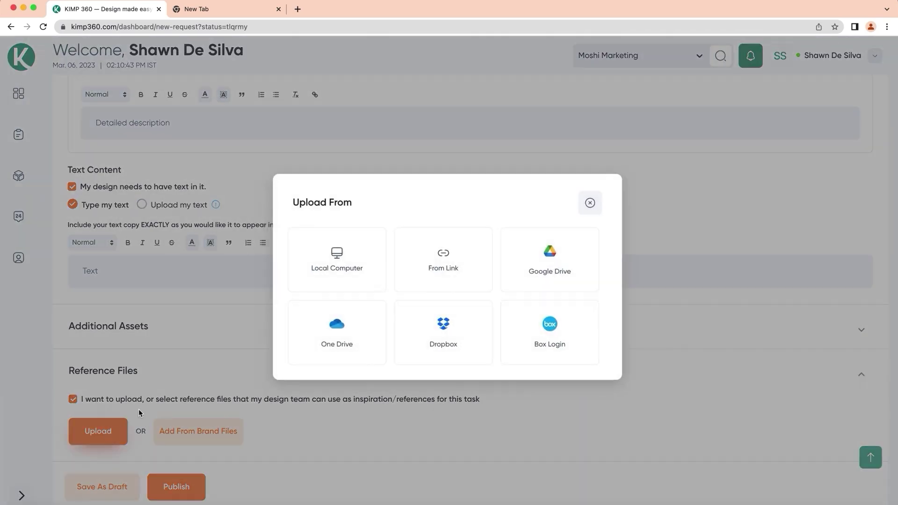
click(308, 258)
click(194, 111)
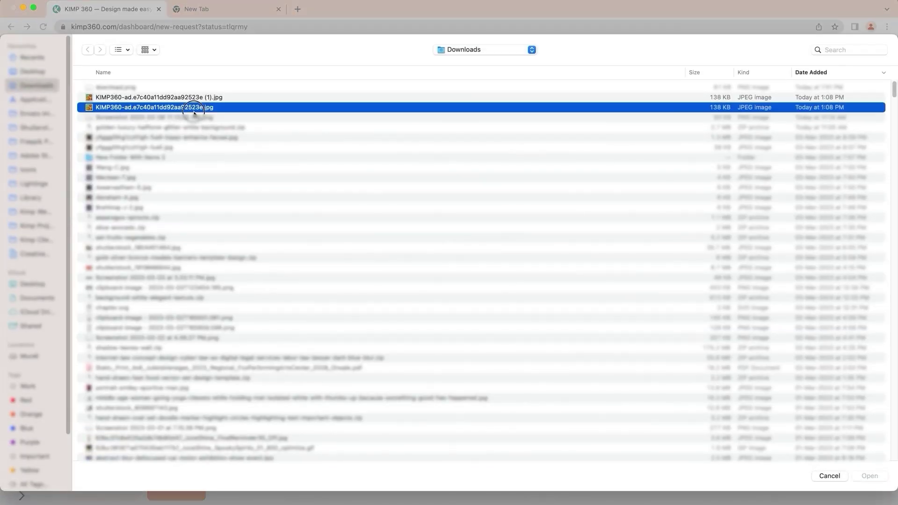
shift+click(196, 97)
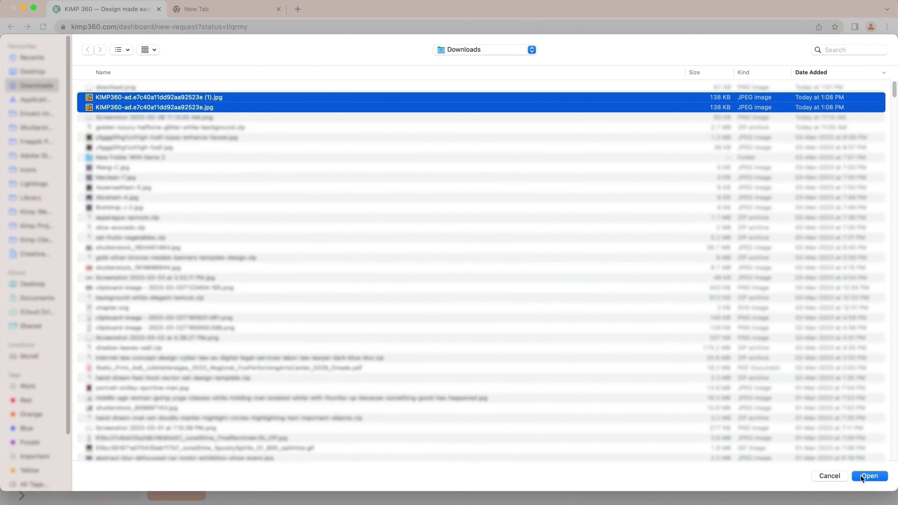
click(867, 476)
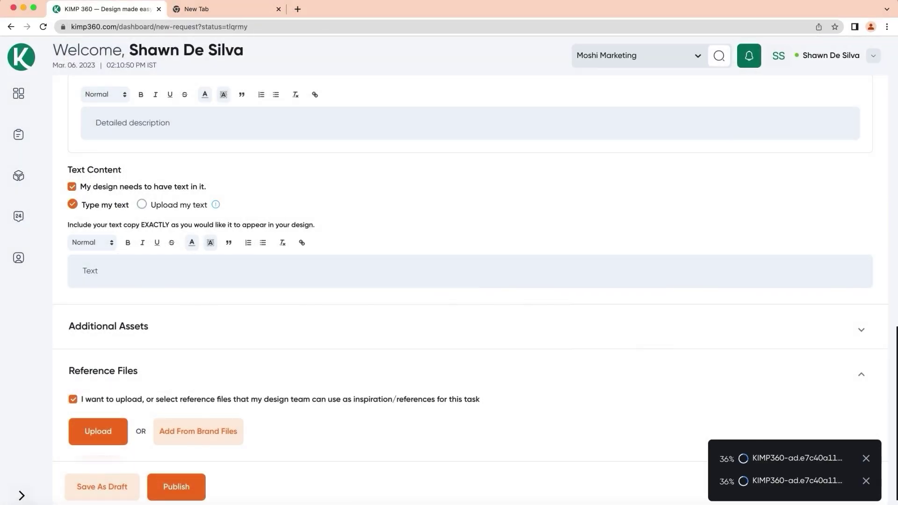
scroll(868, 488, down, 3)
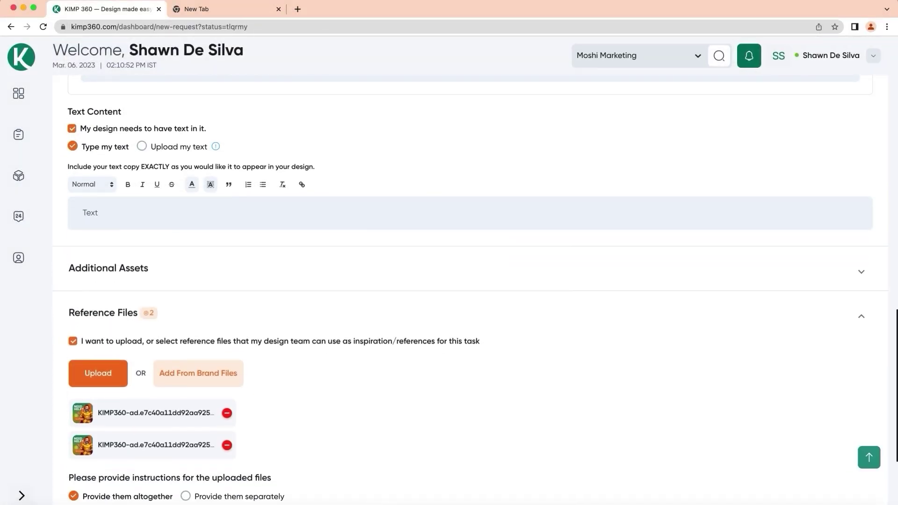
Set separate instructions for each of the two reference files and publish the request.
scroll(192, 394, down, 1)
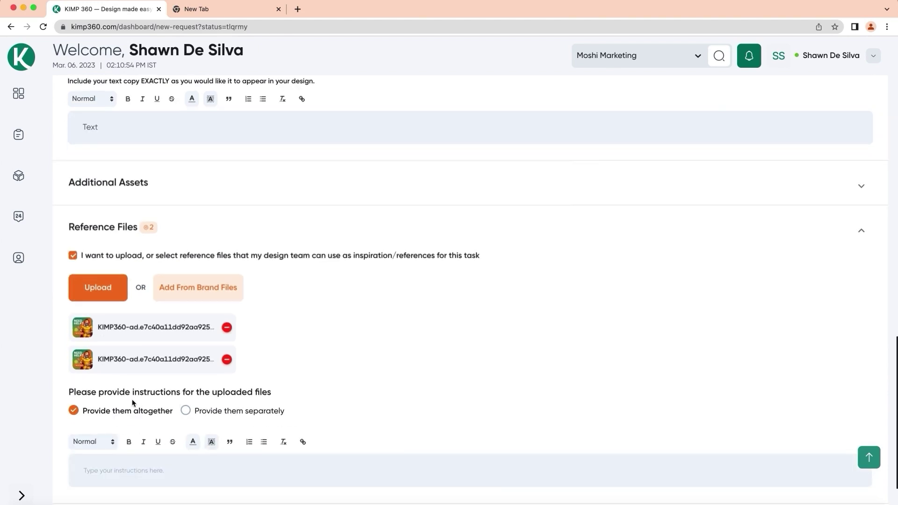
click(85, 471)
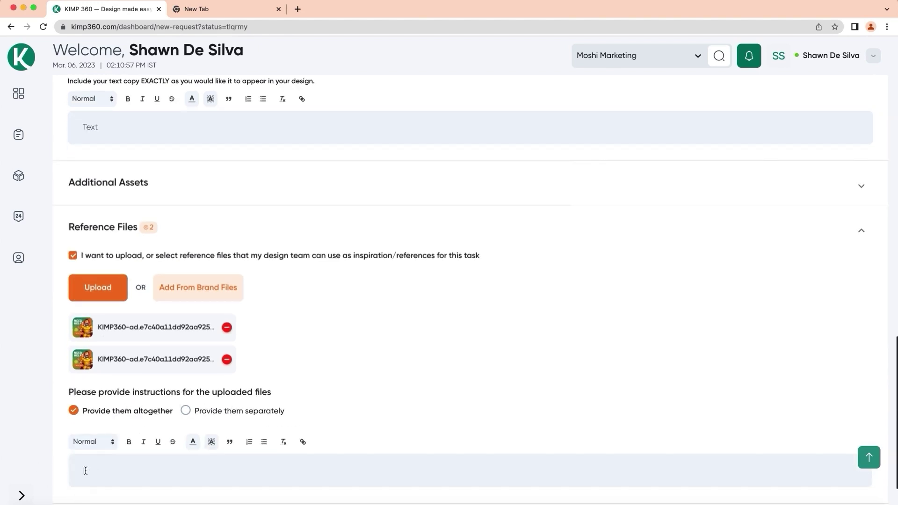
click(228, 411)
scroll(235, 396, down, 1)
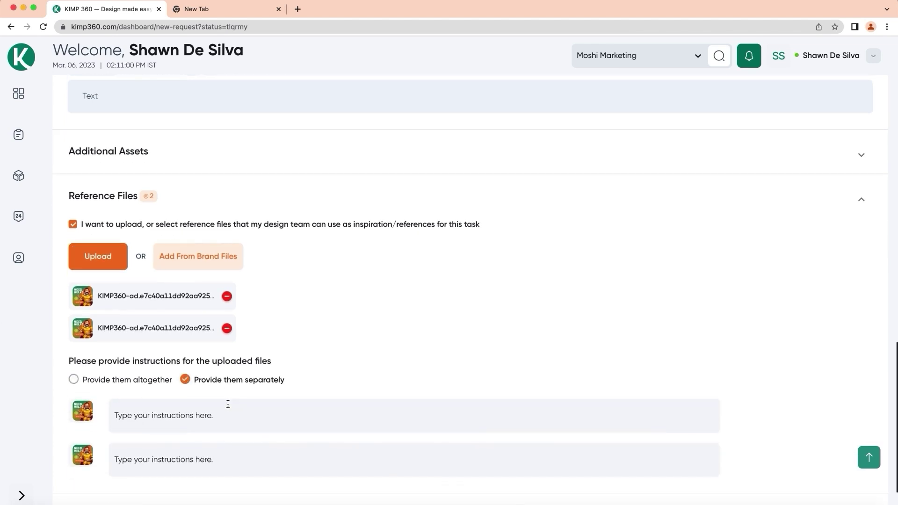
scroll(227, 403, down, 1)
click(227, 404)
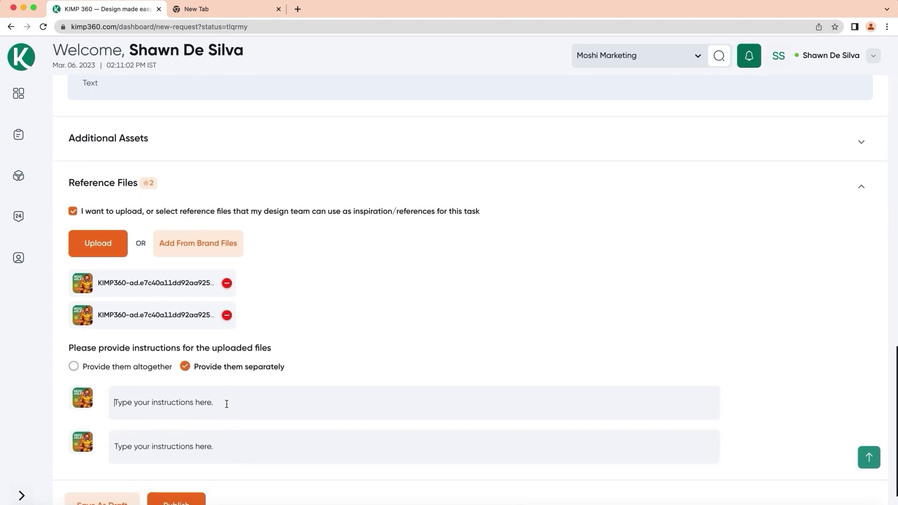
click(219, 445)
scroll(220, 442, down, 2)
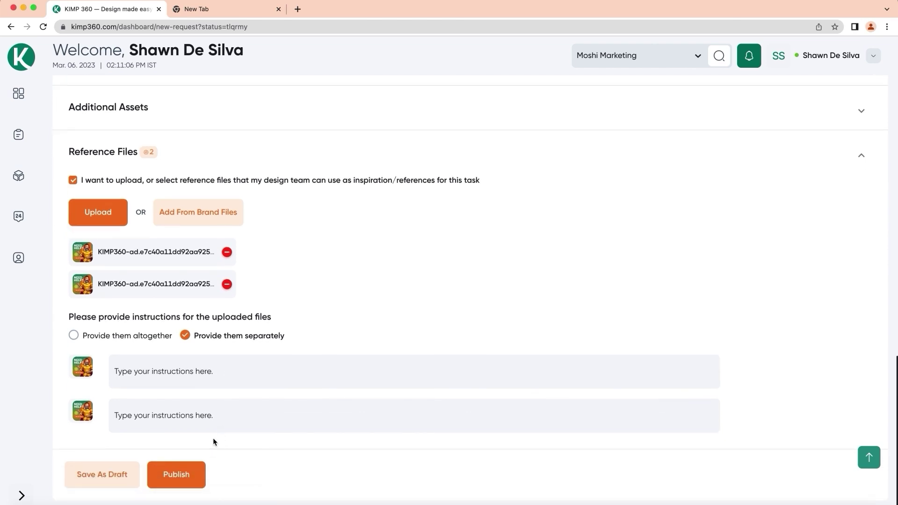
scroll(214, 436, down, 1)
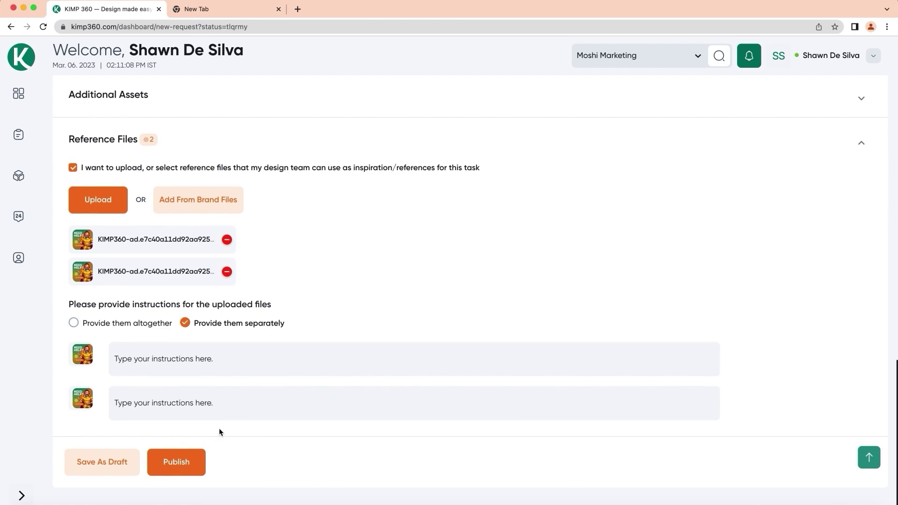
click(163, 459)
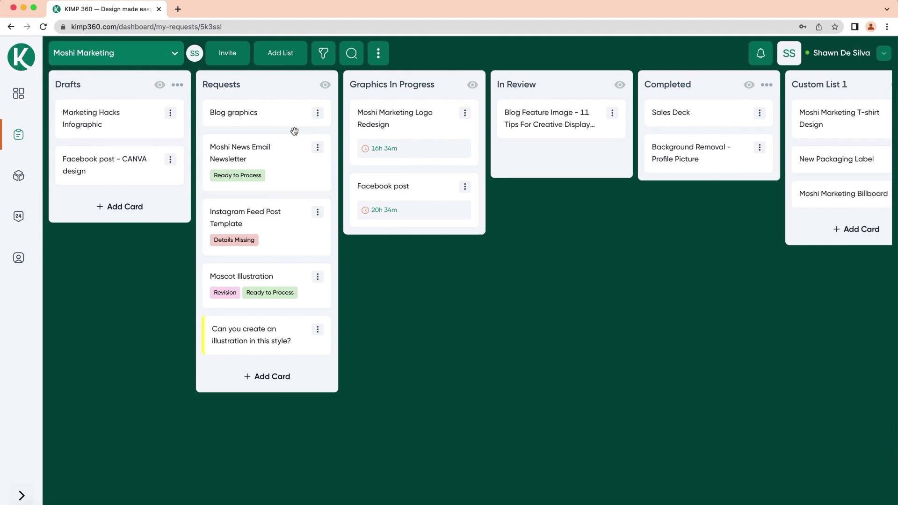
Check the Blog graphics card's options, then drag Instagram Feed Post above the newsletter card.
click(317, 114)
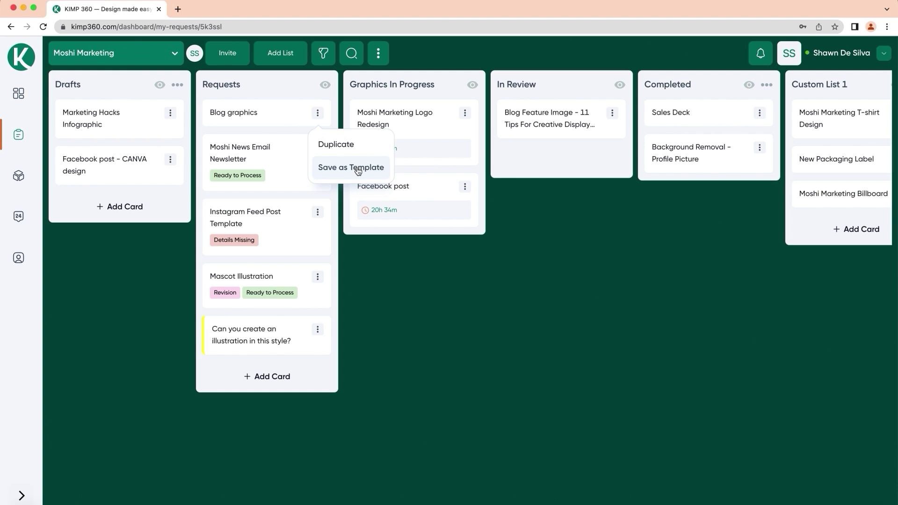
click(297, 82)
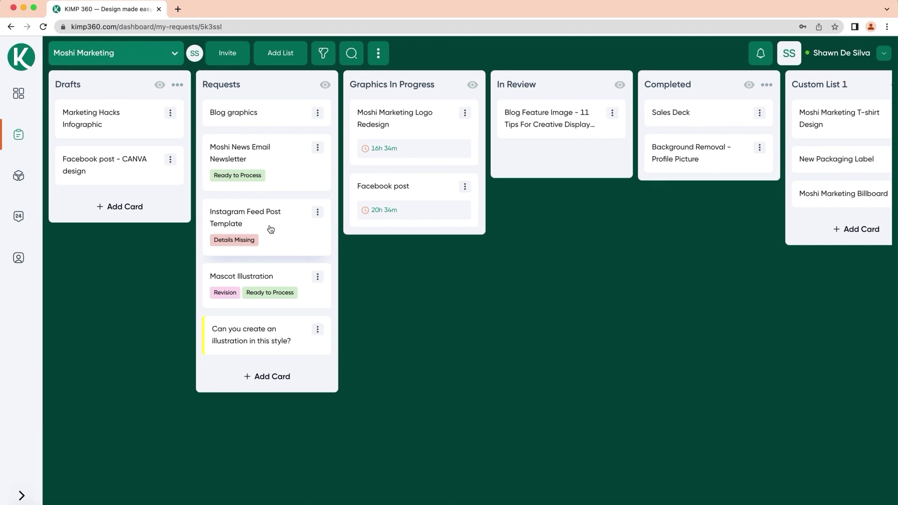
drag(277, 240, 269, 171)
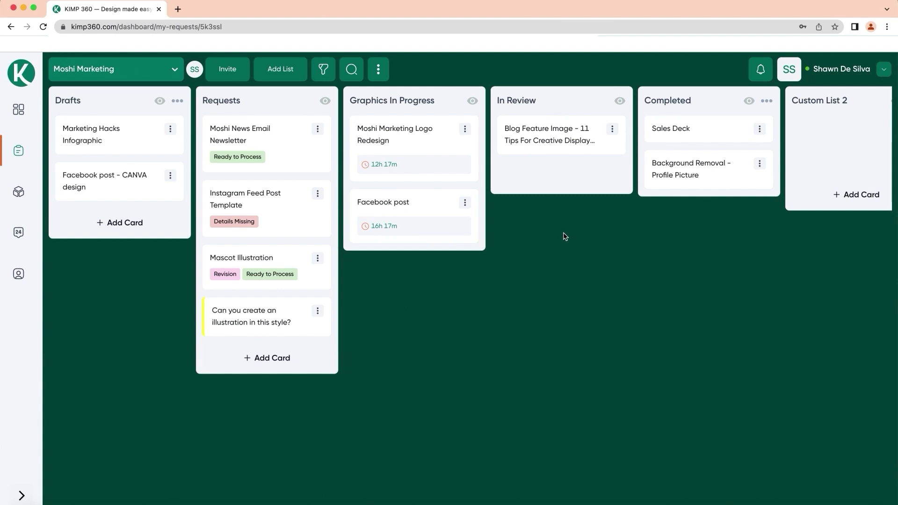
Drag the In Review list to reorder it, then open the Blog Feature Image request.
drag(556, 162, 555, 160)
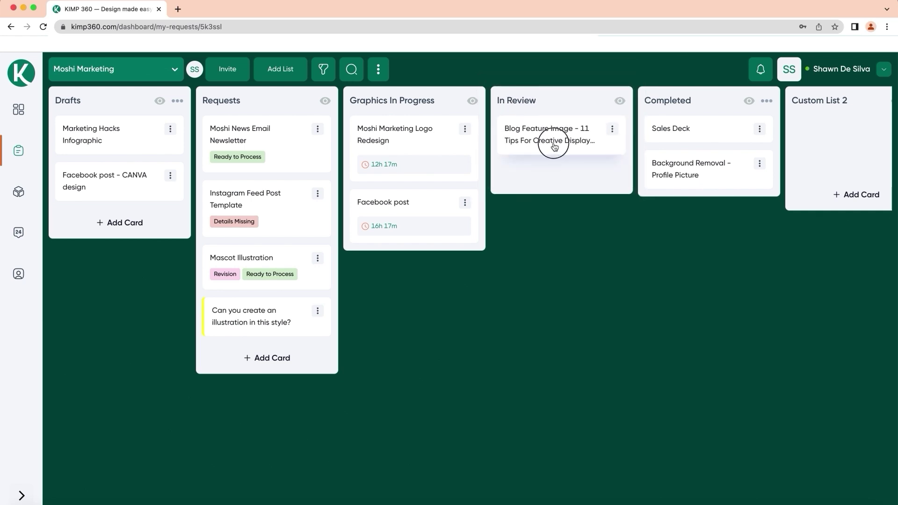
click(552, 144)
Scroll down the Blog Feature Image details and click into the comment box.
scroll(526, 182, down, 1)
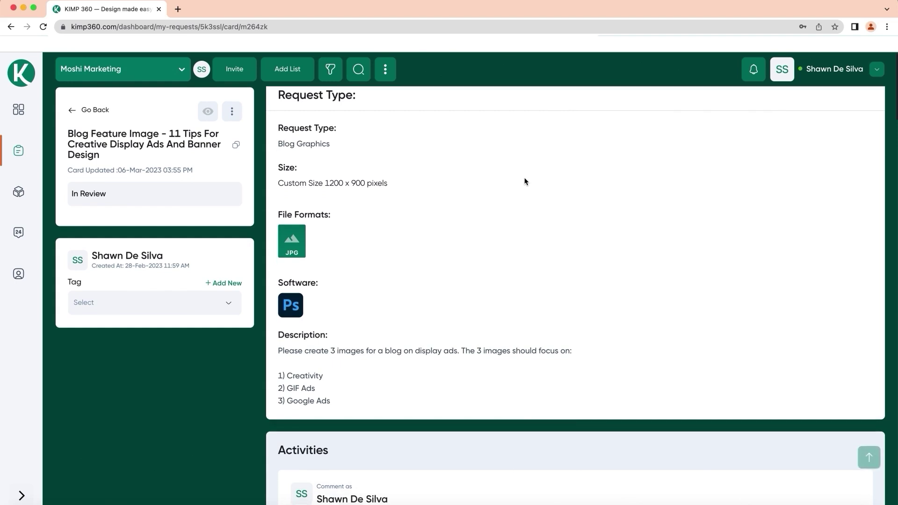
scroll(507, 204, down, 3)
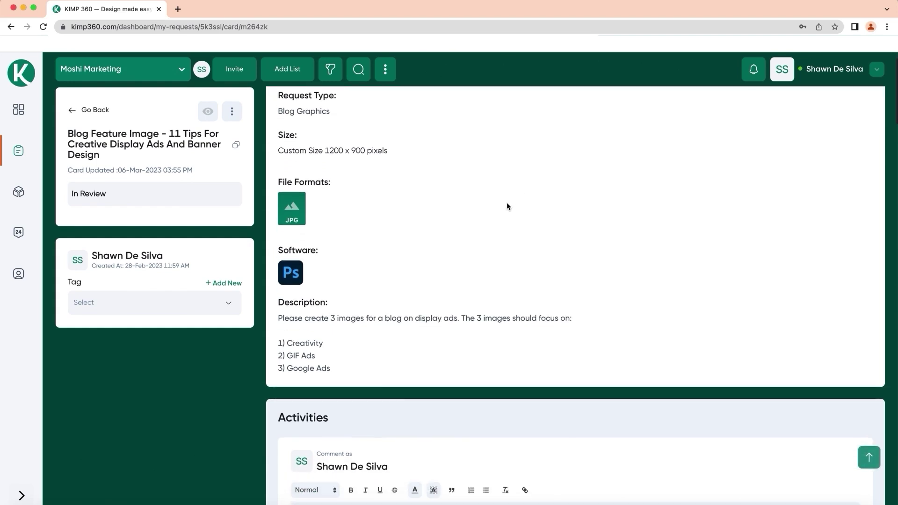
scroll(507, 206, down, 10)
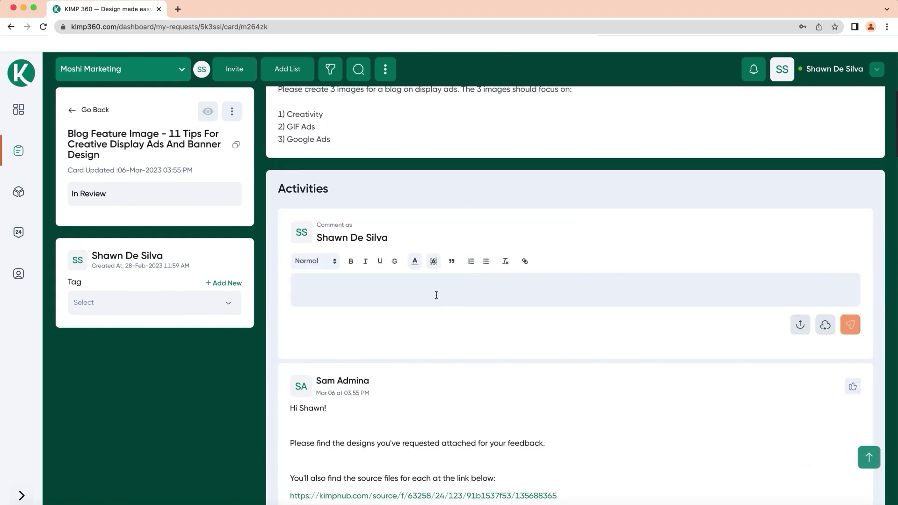
click(436, 294)
Open the Google-Ads-3 attachment under Activities for review.
scroll(436, 295, down, 2)
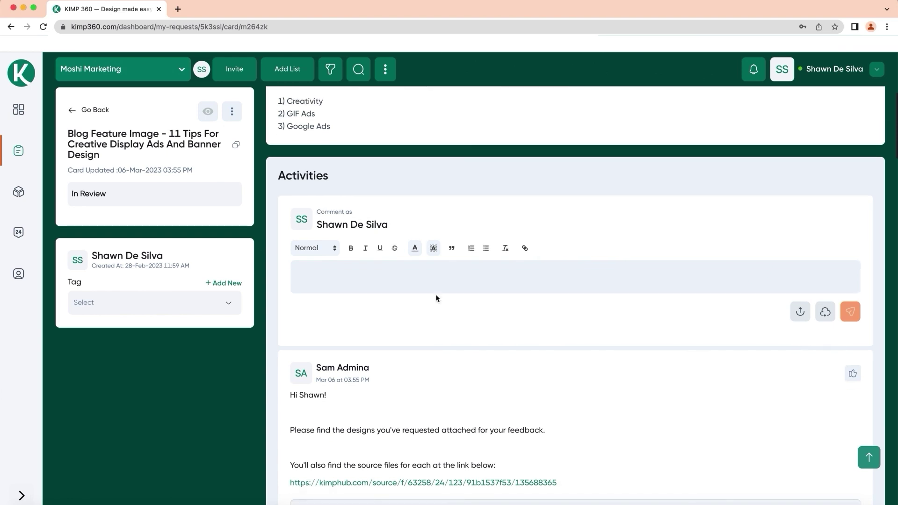
scroll(436, 298, down, 5)
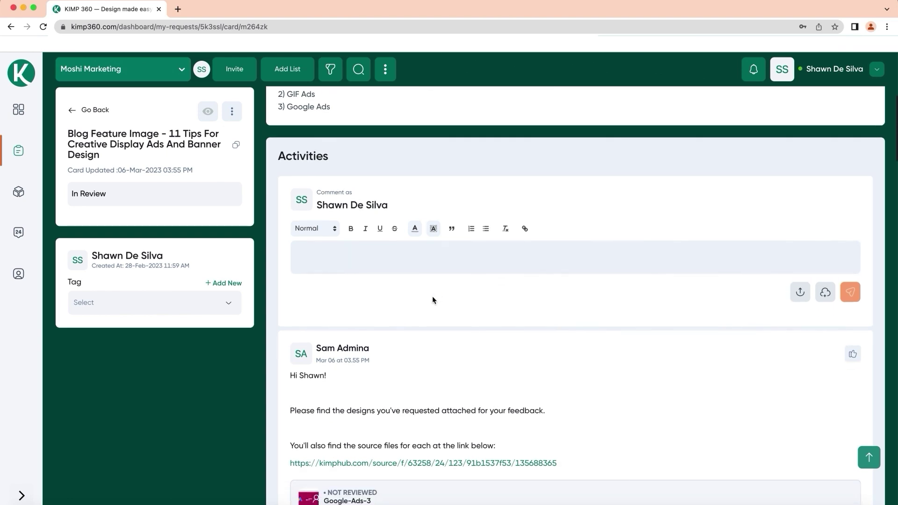
scroll(436, 329, down, 3)
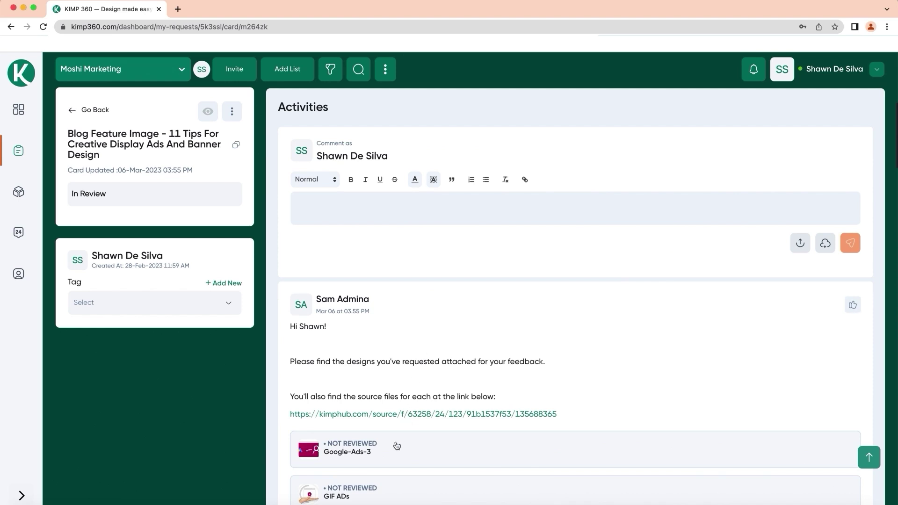
click(395, 448)
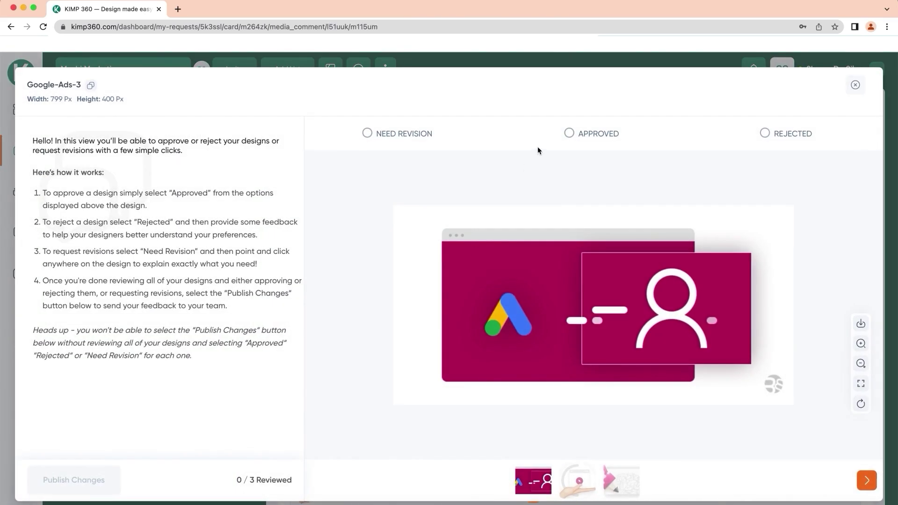
Approve Google-Ads-3 and reject GIF ADs with the reason 'Reason for rejection'.
click(568, 135)
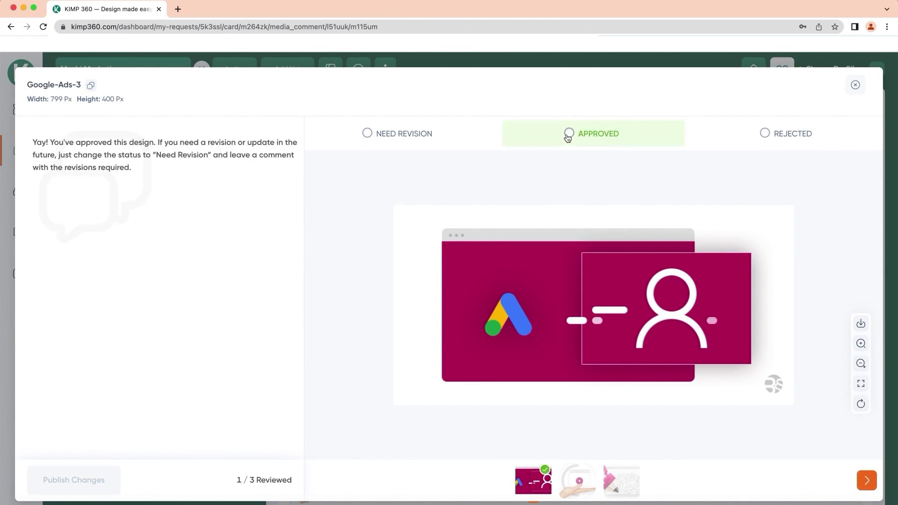
click(588, 494)
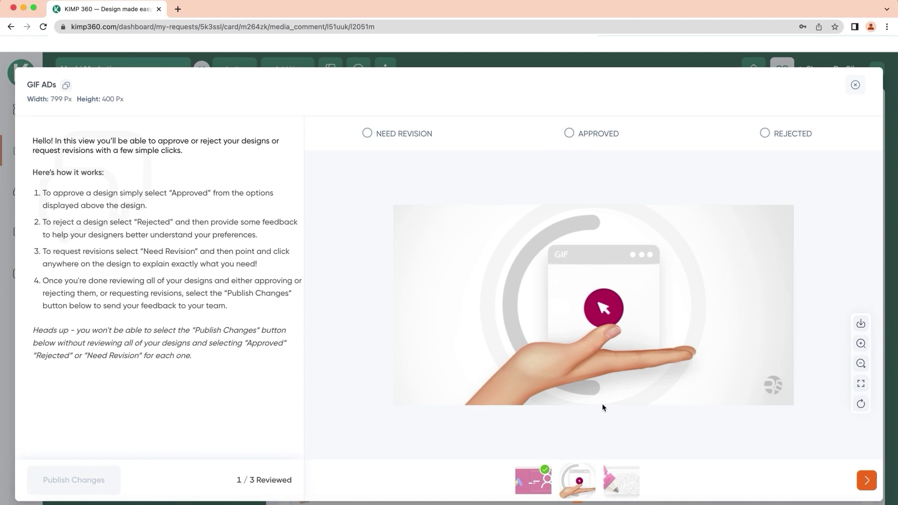
click(764, 133)
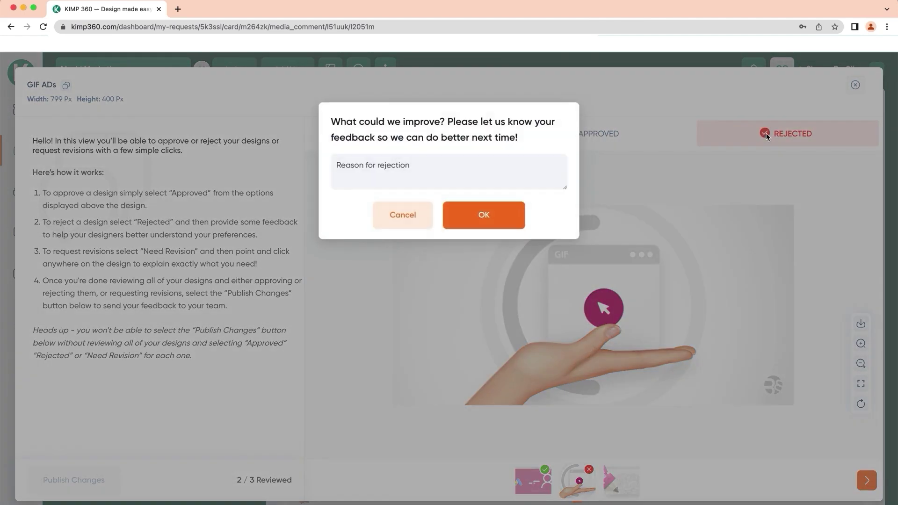
click(539, 166)
text(Reason for rejection)
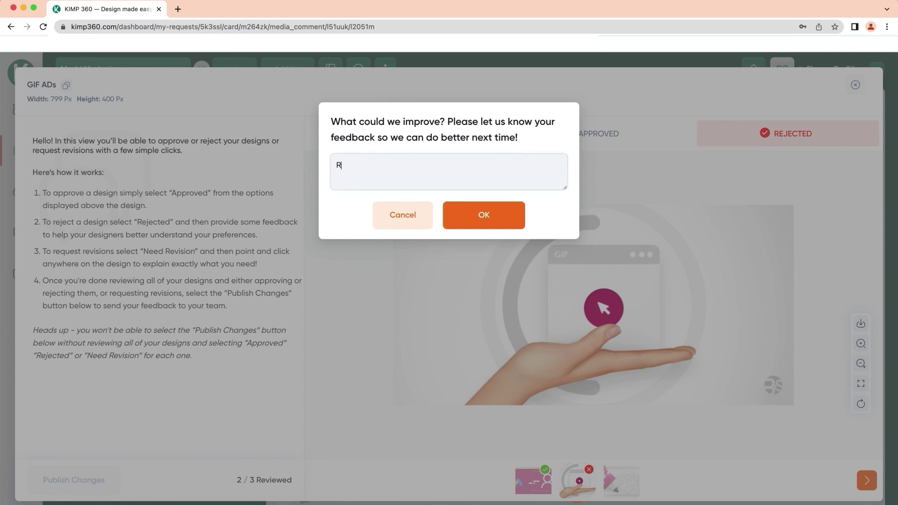
click(499, 219)
click(636, 477)
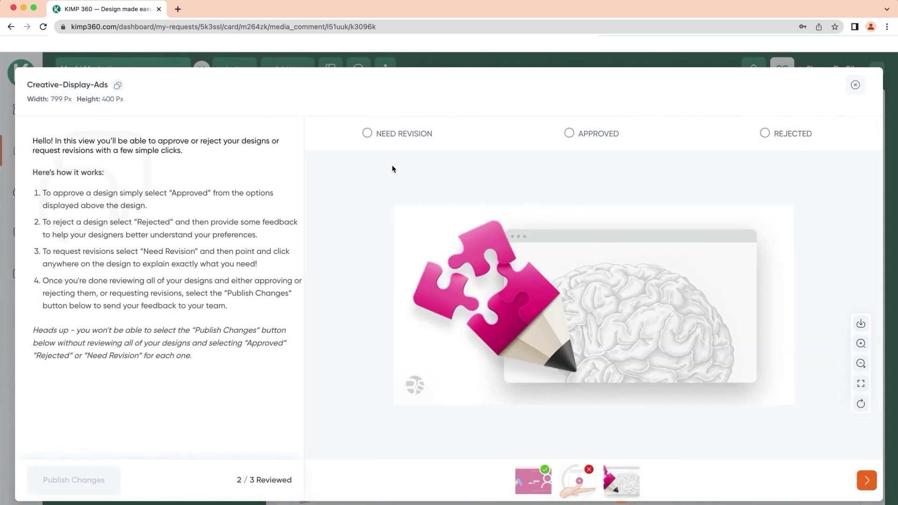
Mark Creative-Display-Ads as Need Revision with two pinned 'Feedback' comments, then return to the board.
click(369, 136)
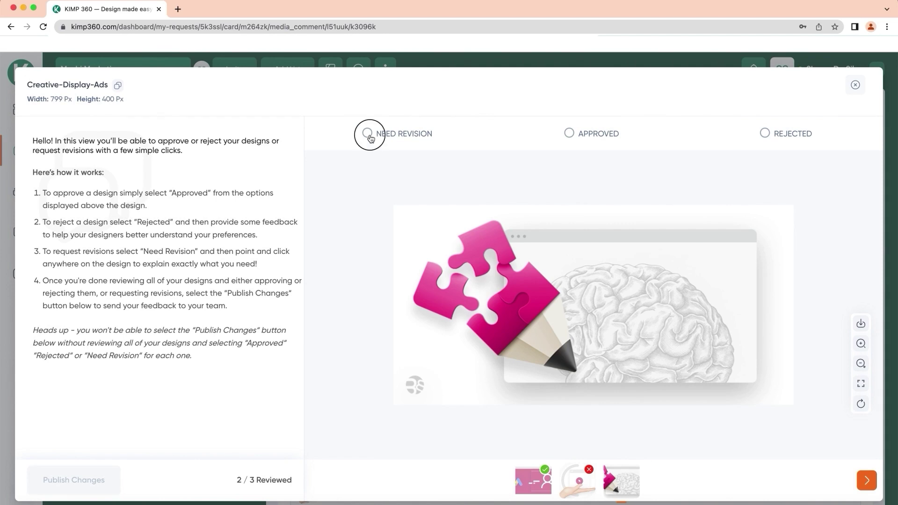
click(424, 249)
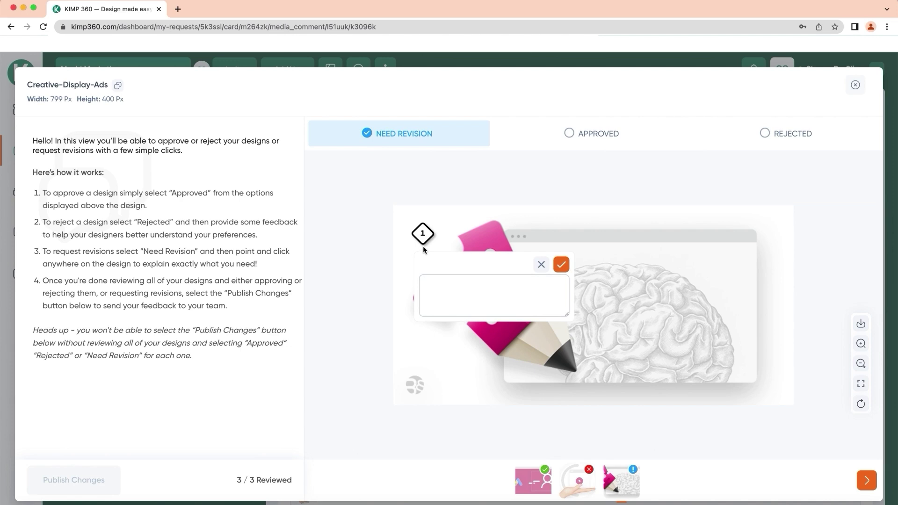
text(Feedback)
click(561, 265)
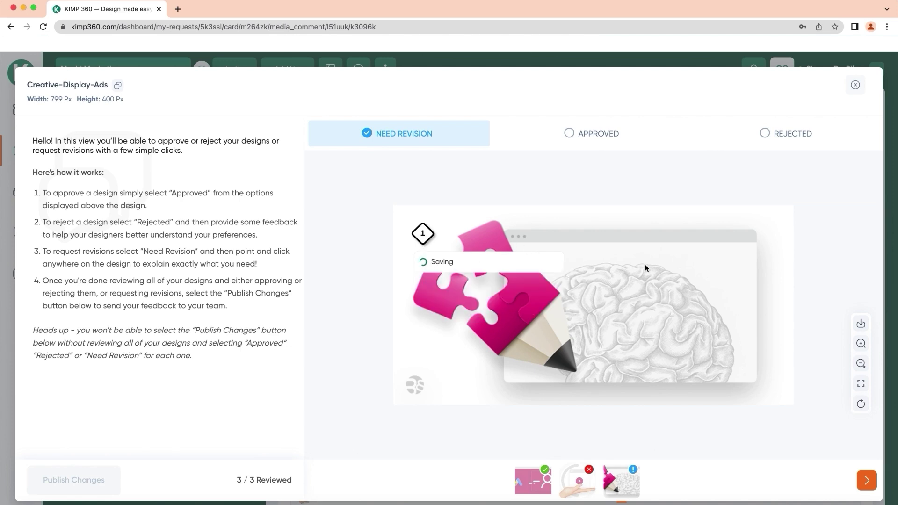
click(706, 330)
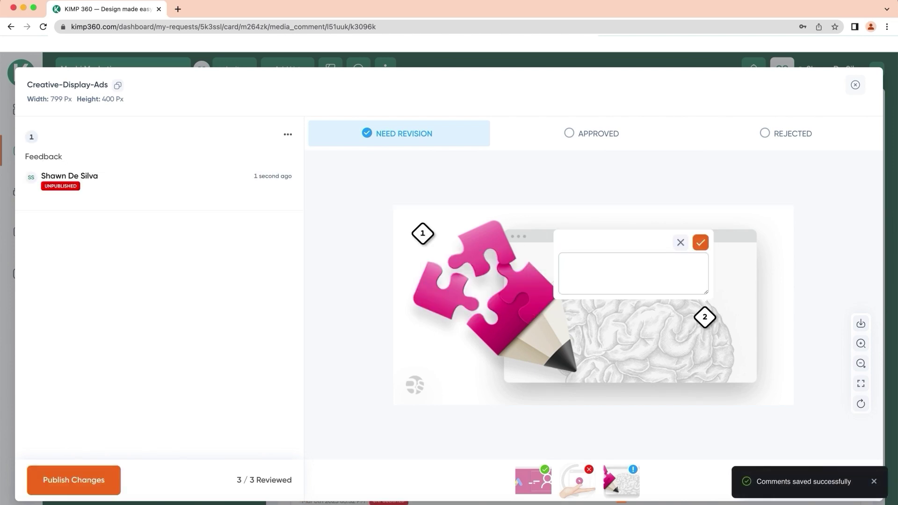
text(Feedback)
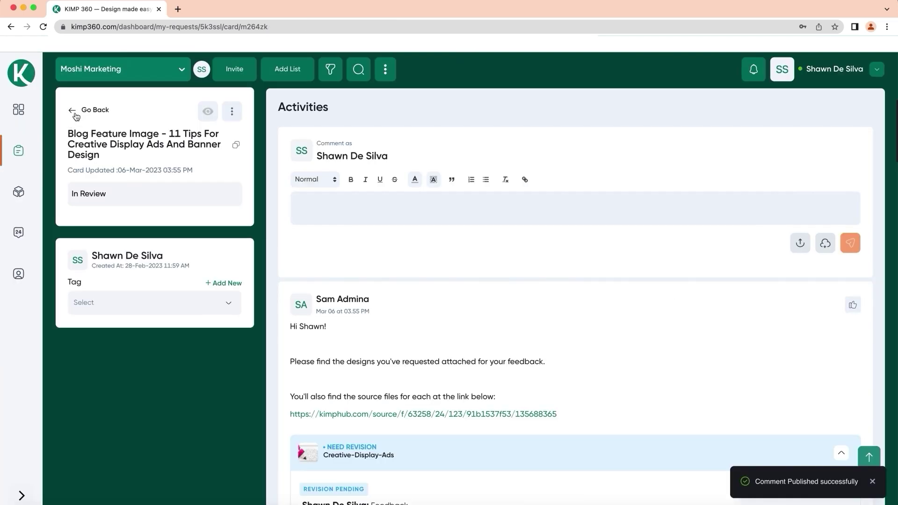
click(76, 114)
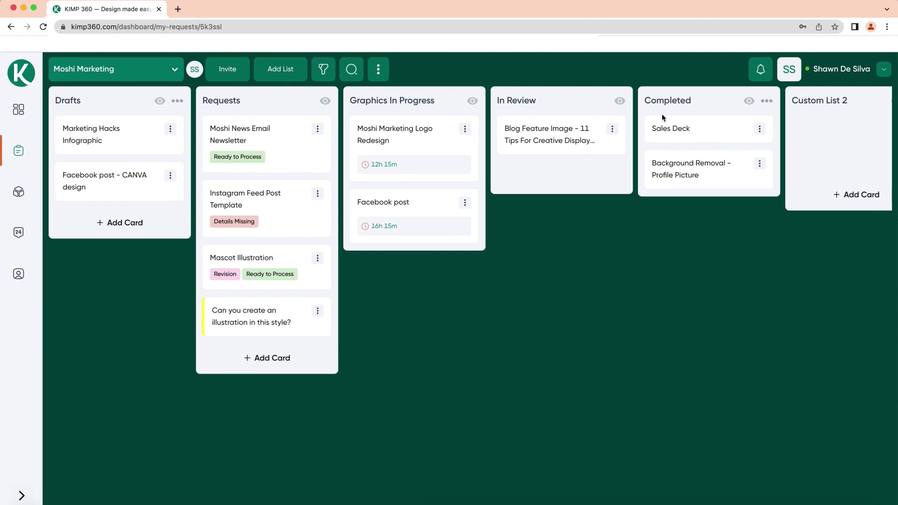
Drag Blog Feature Image into Completed and rate the project five stars.
drag(580, 138, 669, 124)
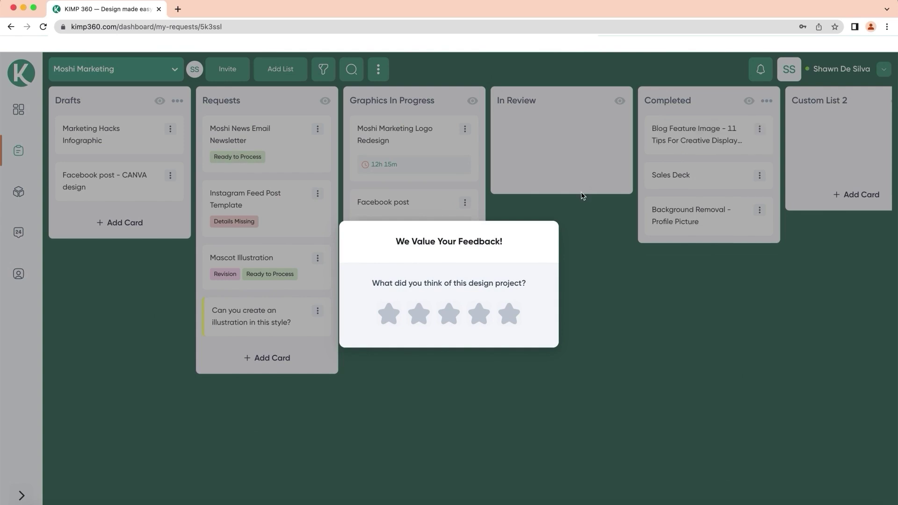
click(451, 315)
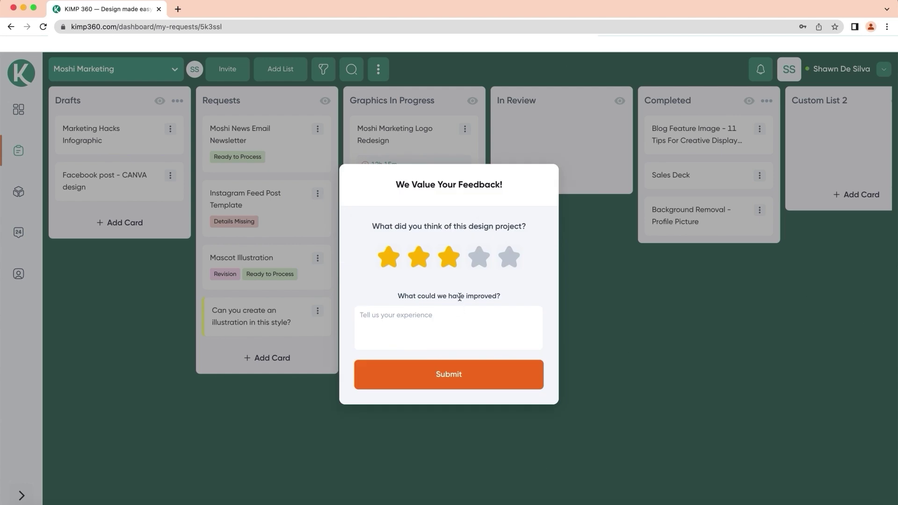
click(504, 263)
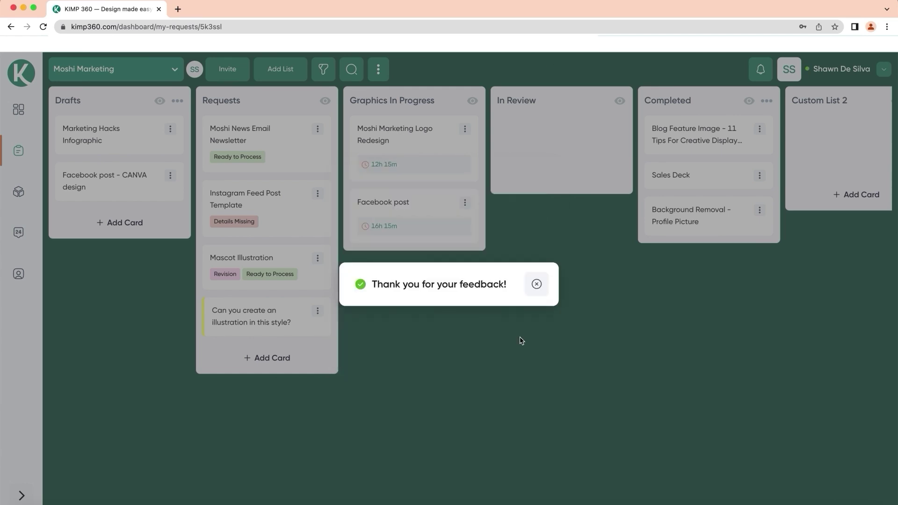
click(536, 285)
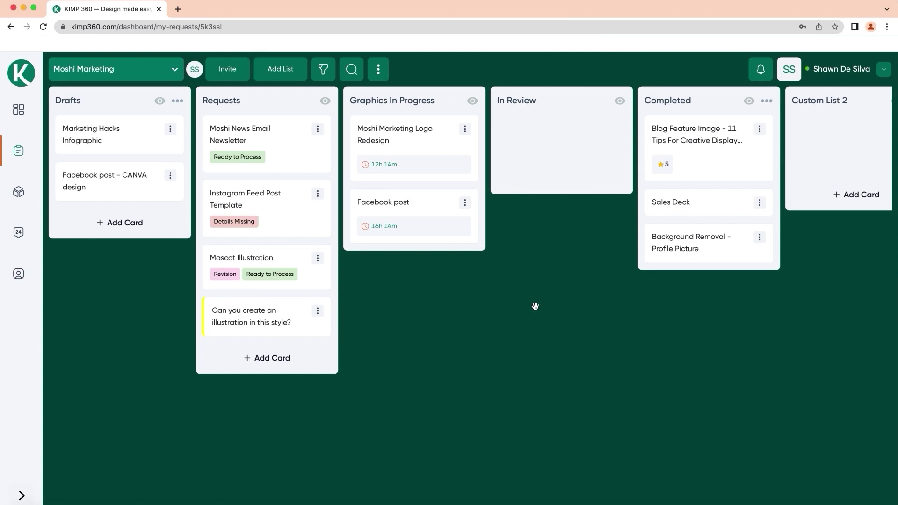
click(22, 495)
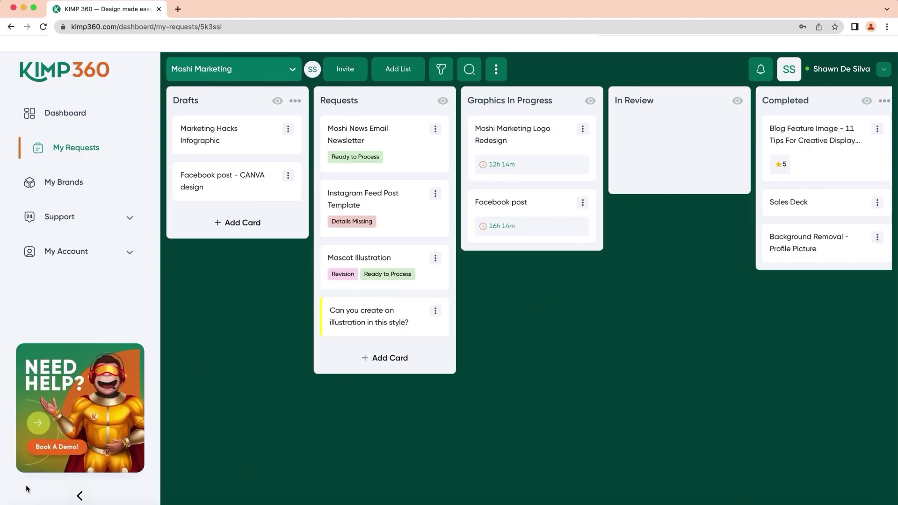
click(66, 252)
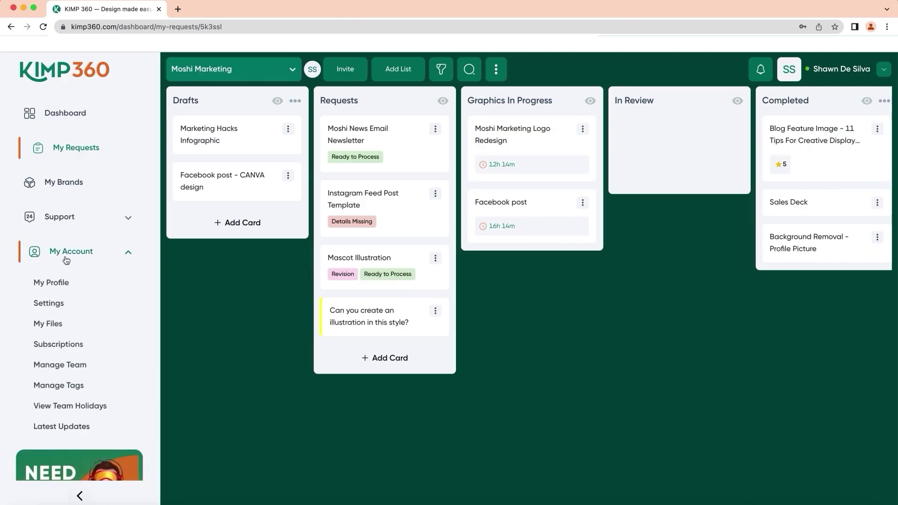
click(67, 330)
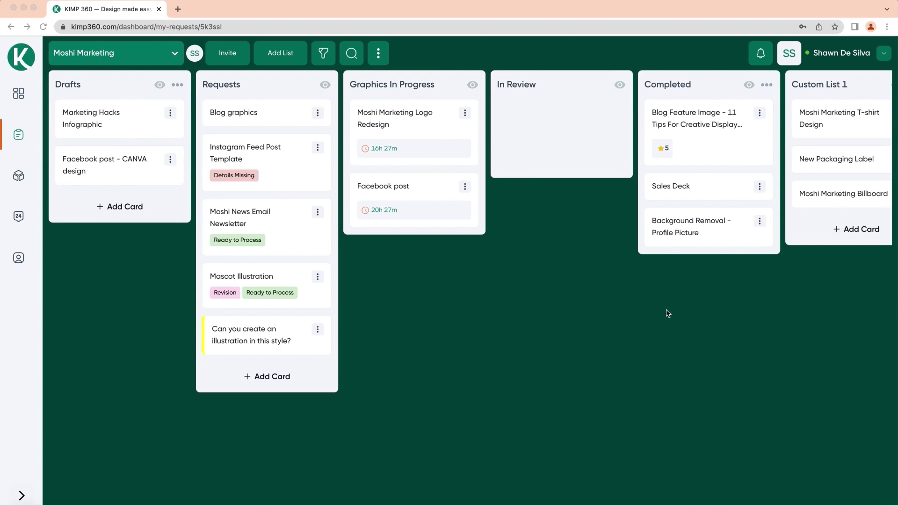
Add a new tag 'Tag 1' to the Blog Feature Image request, then head back to My Requests.
click(673, 121)
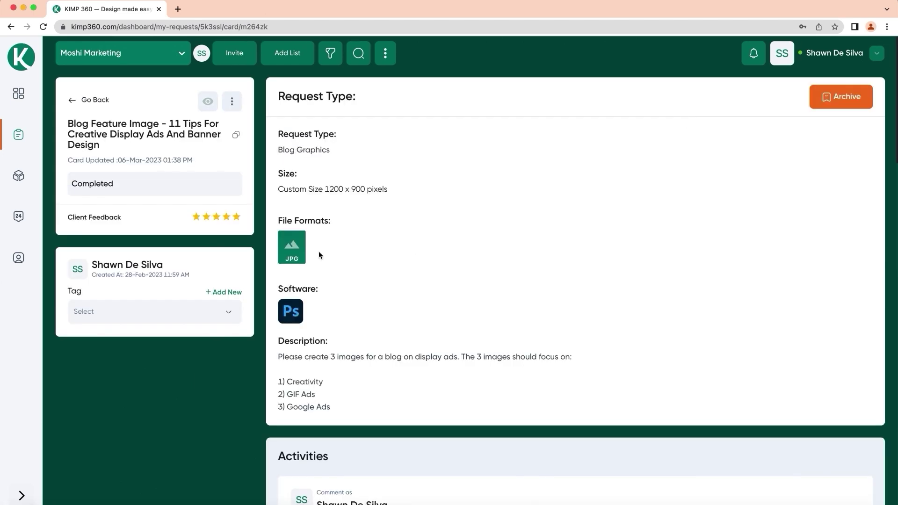
click(226, 293)
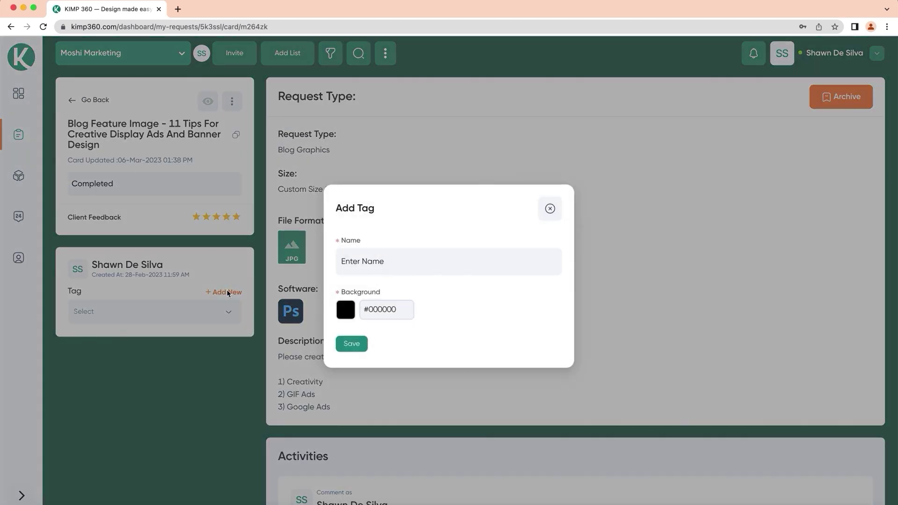
click(361, 252)
text(Tag 1)
click(361, 345)
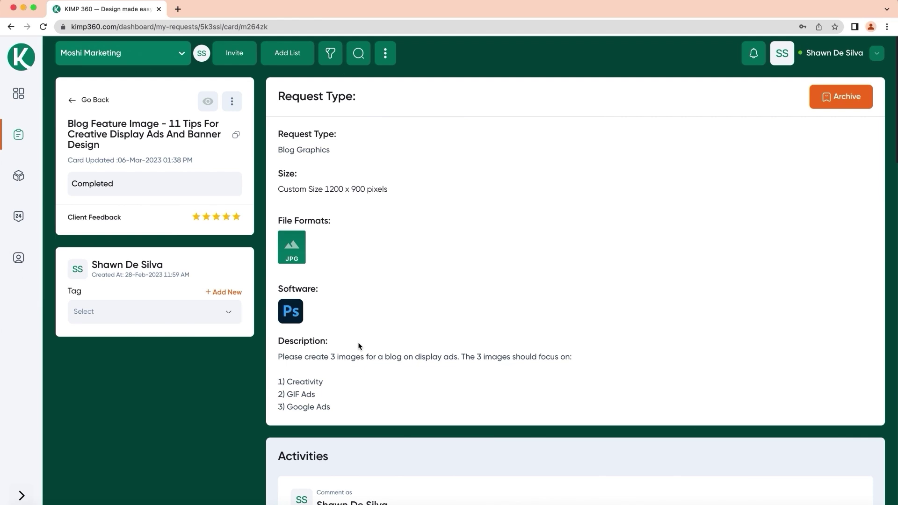
click(22, 495)
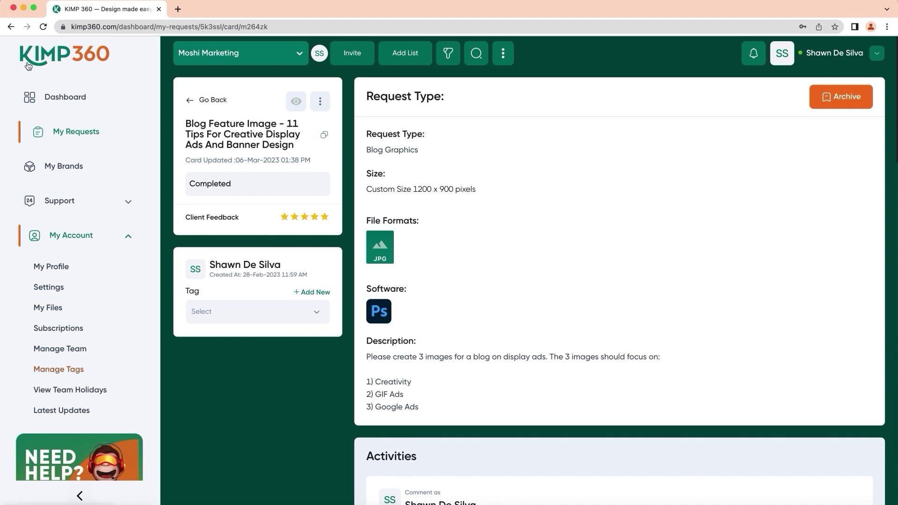
click(190, 102)
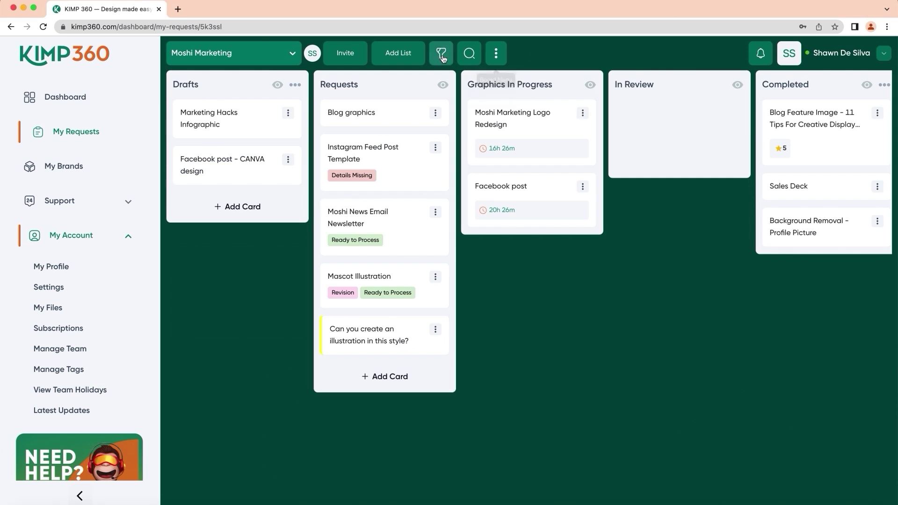
Show the card filter options for due date, labels and tags, then close them.
click(442, 56)
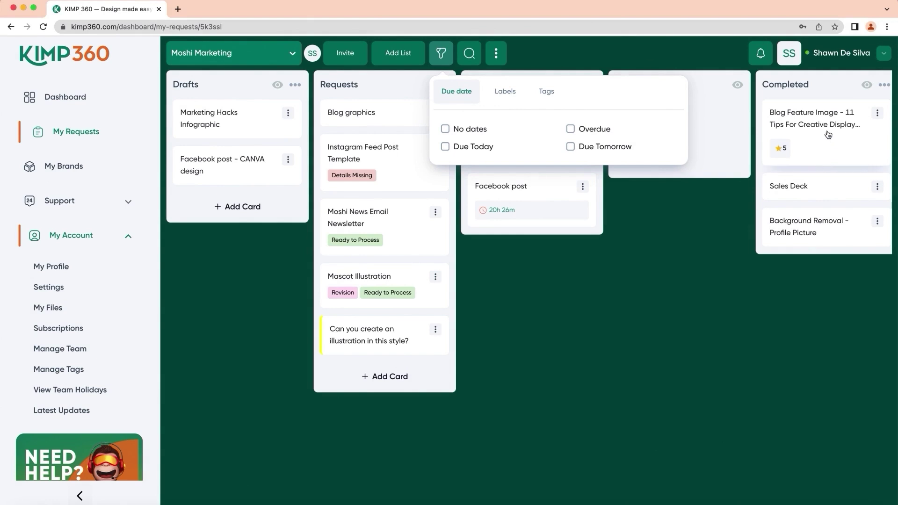
click(606, 475)
Scroll the board right and move Custom List 1 after Custom List 2.
drag(600, 500, 720, 500)
drag(814, 88, 802, 75)
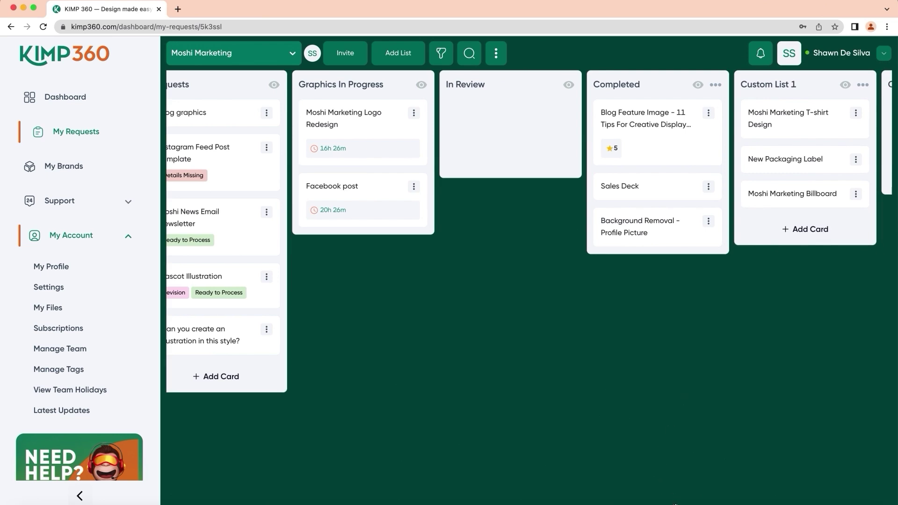
drag(675, 500, 729, 500)
drag(769, 81, 809, 79)
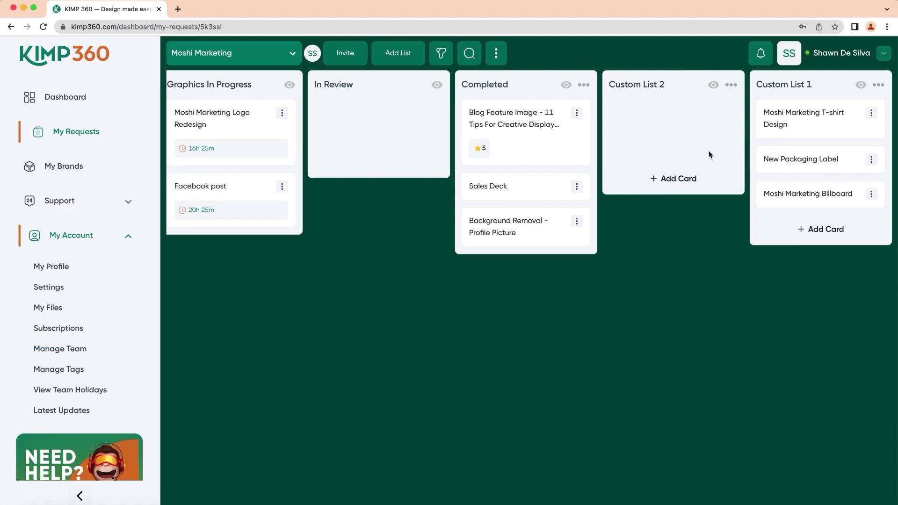
click(872, 114)
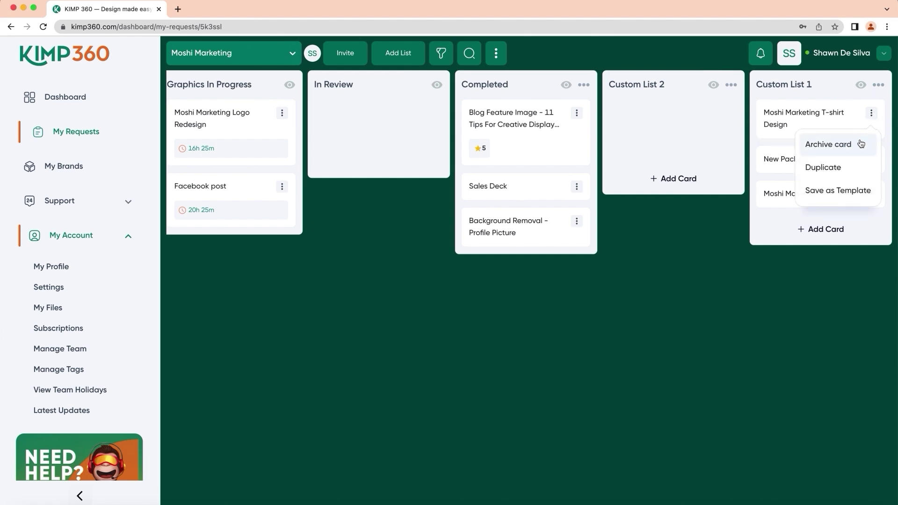
click(878, 86)
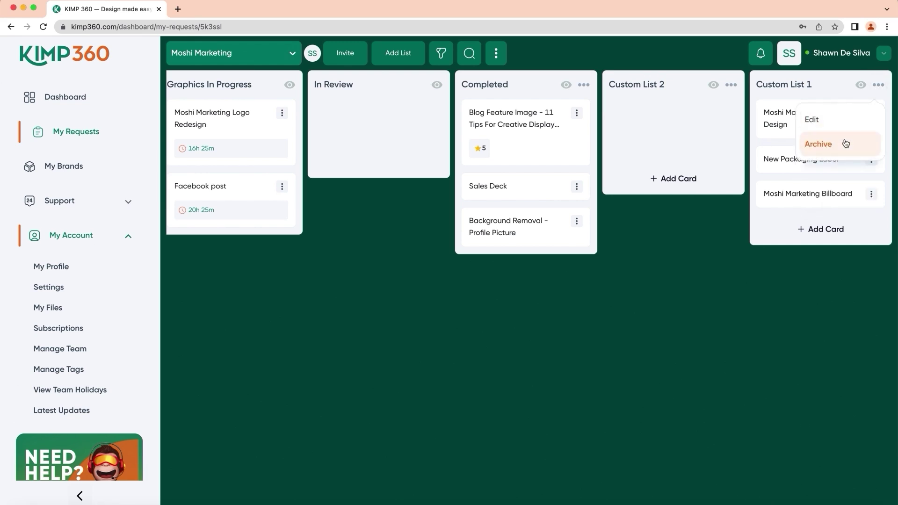
click(664, 294)
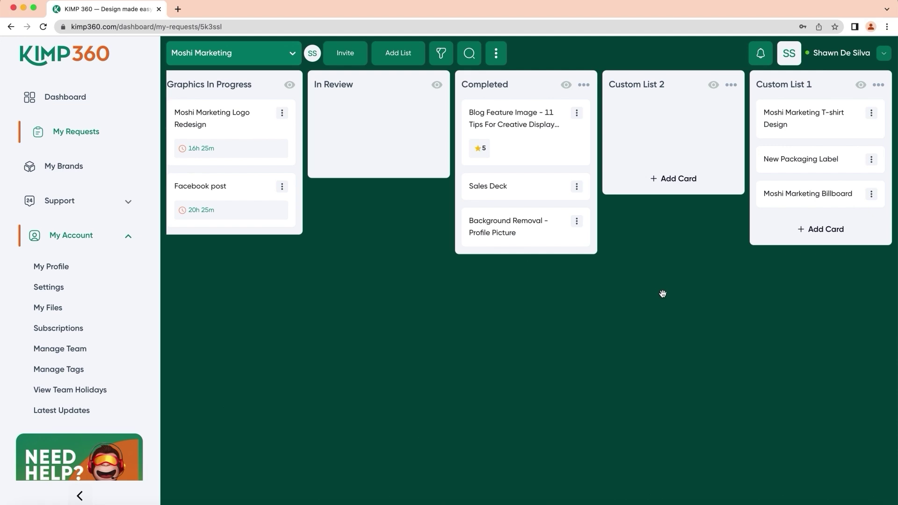
click(567, 86)
click(713, 85)
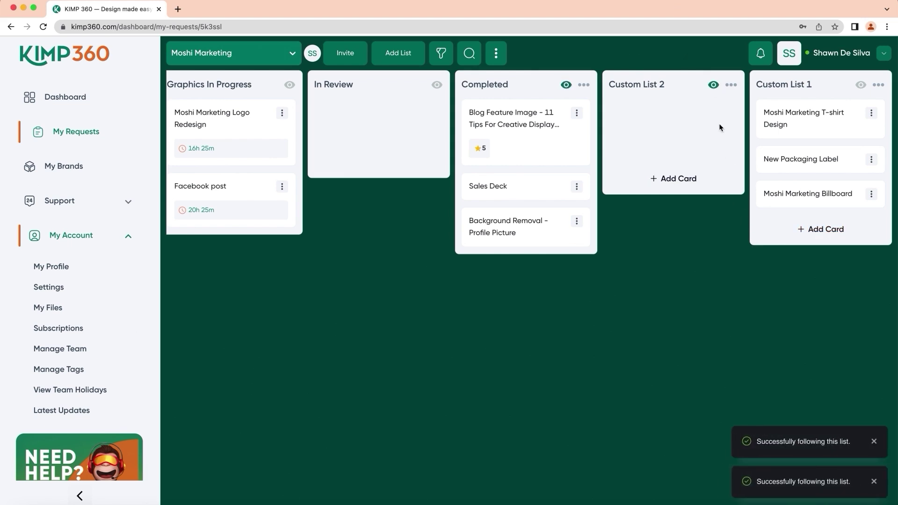
click(713, 85)
click(567, 85)
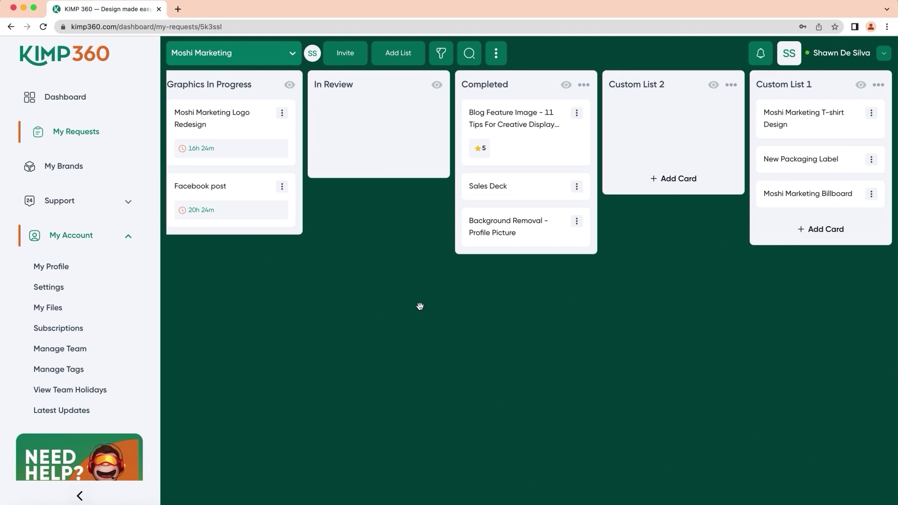
View the notification settings, then return to the My Requests board.
click(78, 290)
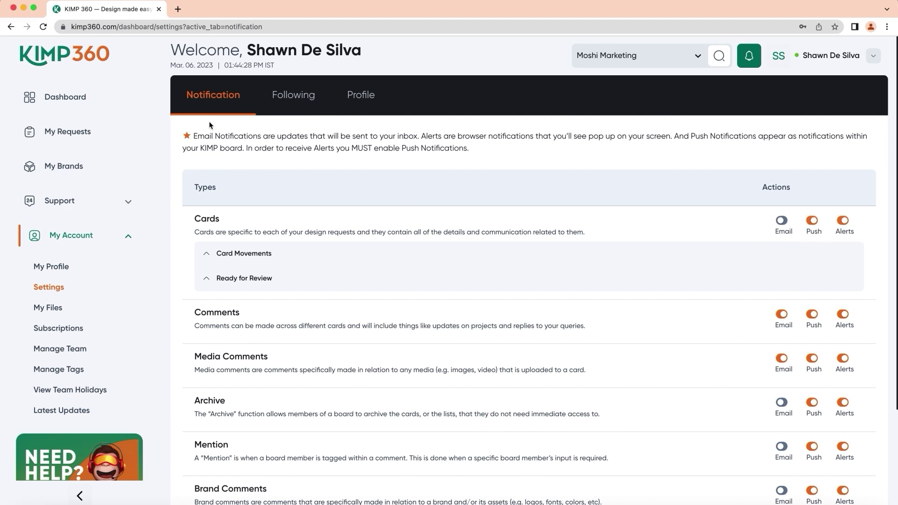
click(75, 135)
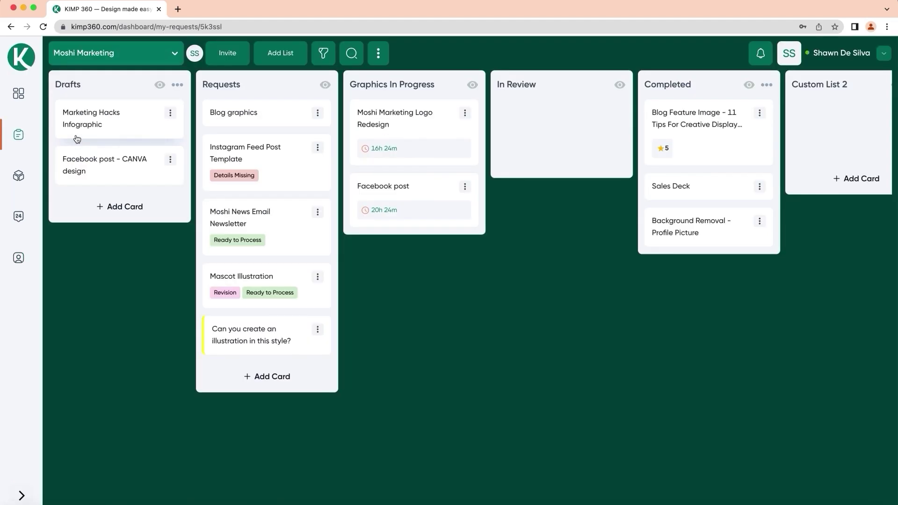
Open and close the card search, then open the board's ⋮ options menu.
click(351, 59)
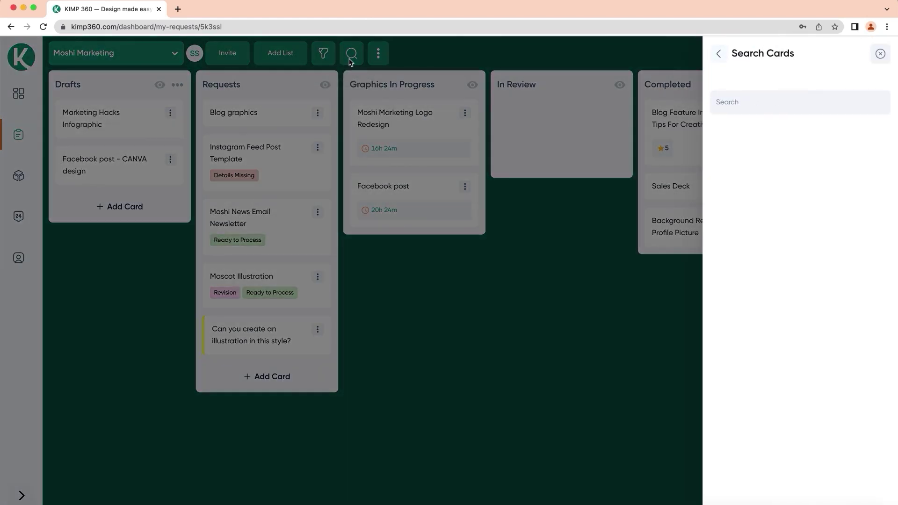
click(411, 53)
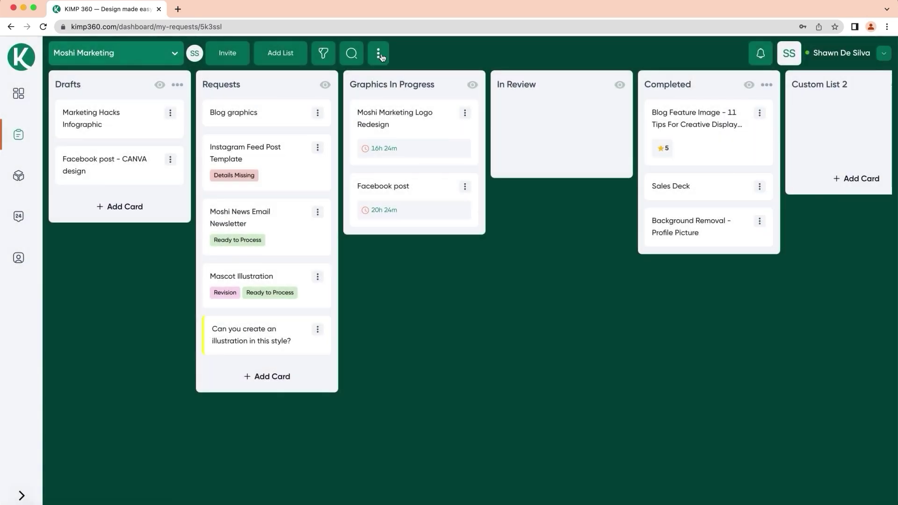
click(380, 55)
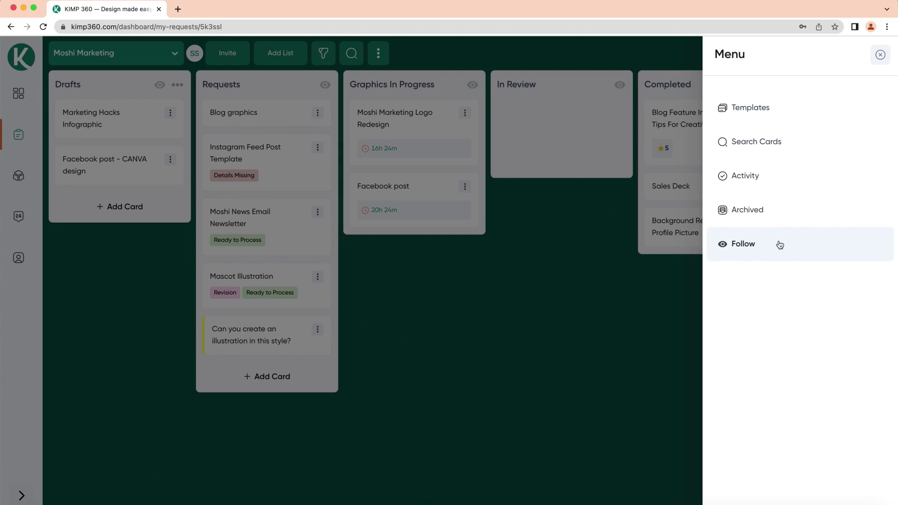
Close the board Menu panel to show all lists, including Completed and Custom List 2.
click(880, 55)
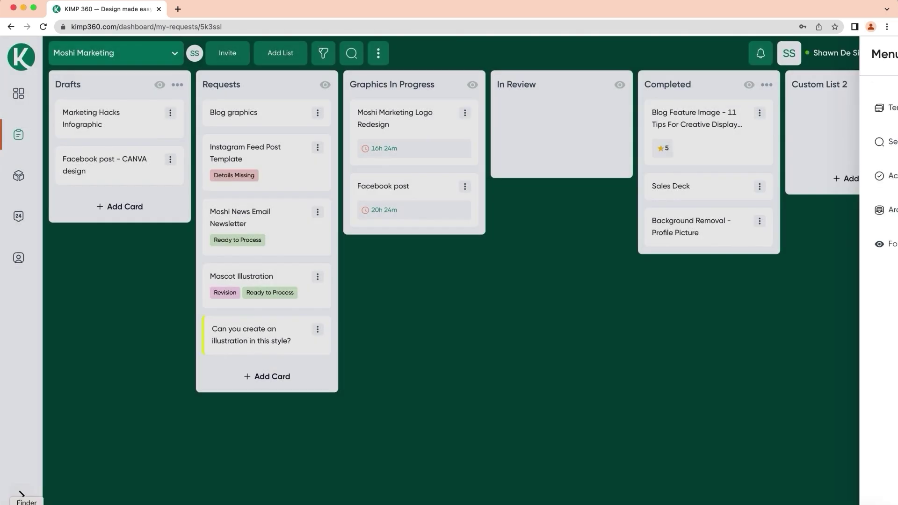